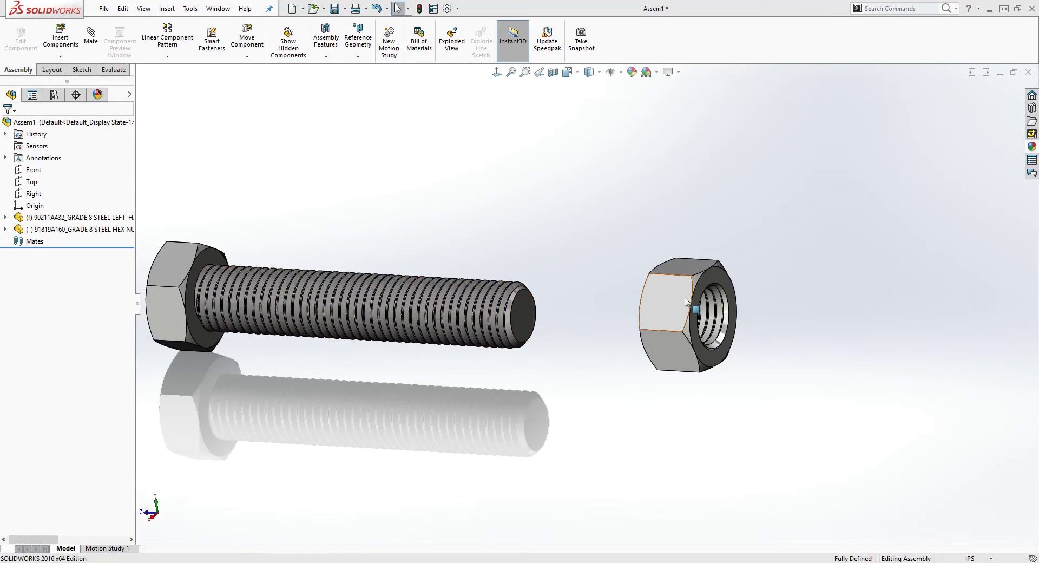
# Display the temporary axes of the bolt and the hex nut.
pyautogui.scroll(1, 536, 385)
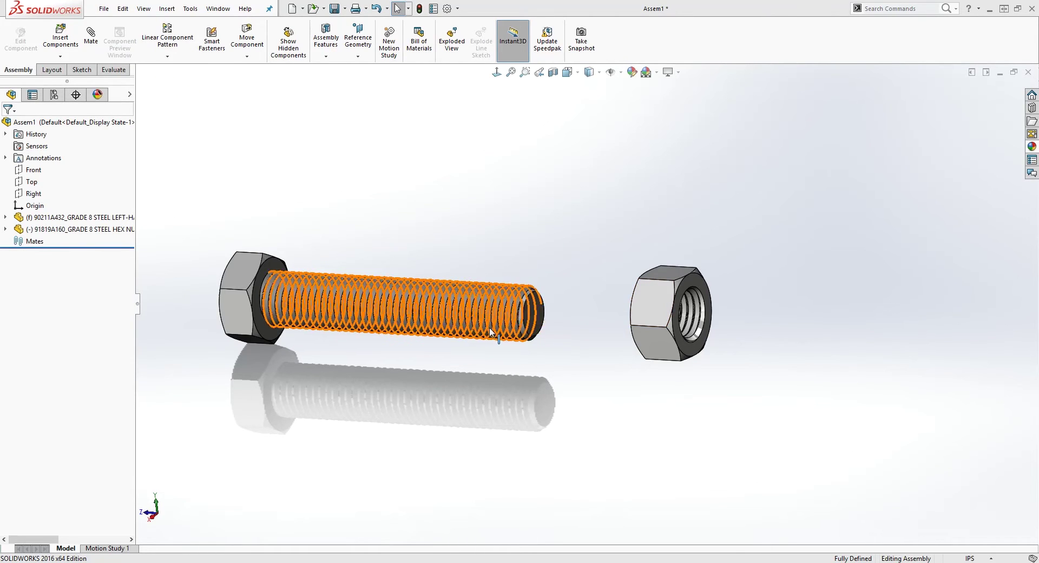
pyautogui.moveTo(616, 346); pyautogui.dragTo(703, 364, button='middle')
pyautogui.scroll(-1, 702, 366)
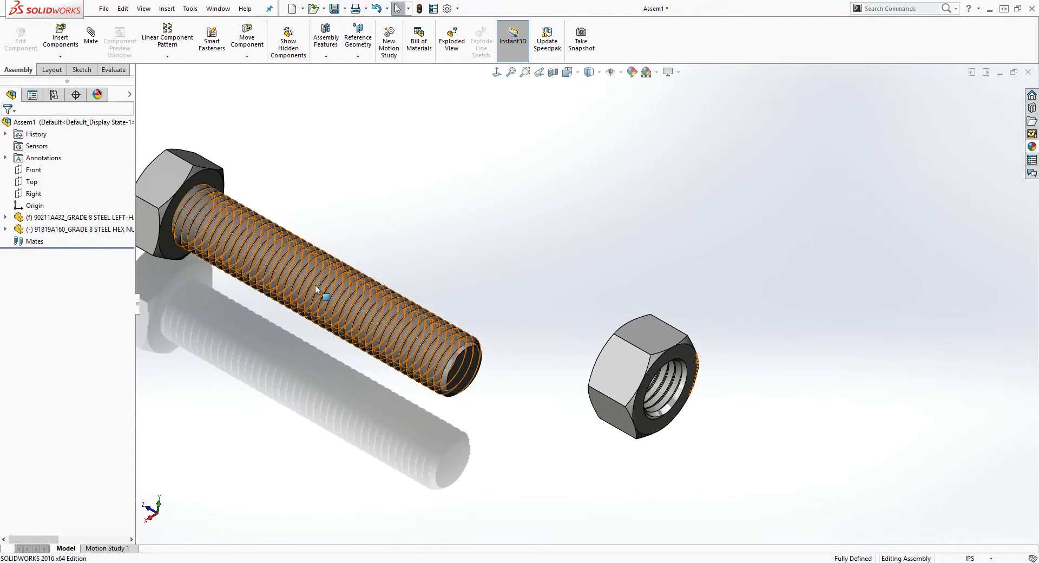
pyautogui.moveTo(384, 408); pyautogui.dragTo(309, 165, button='middle')
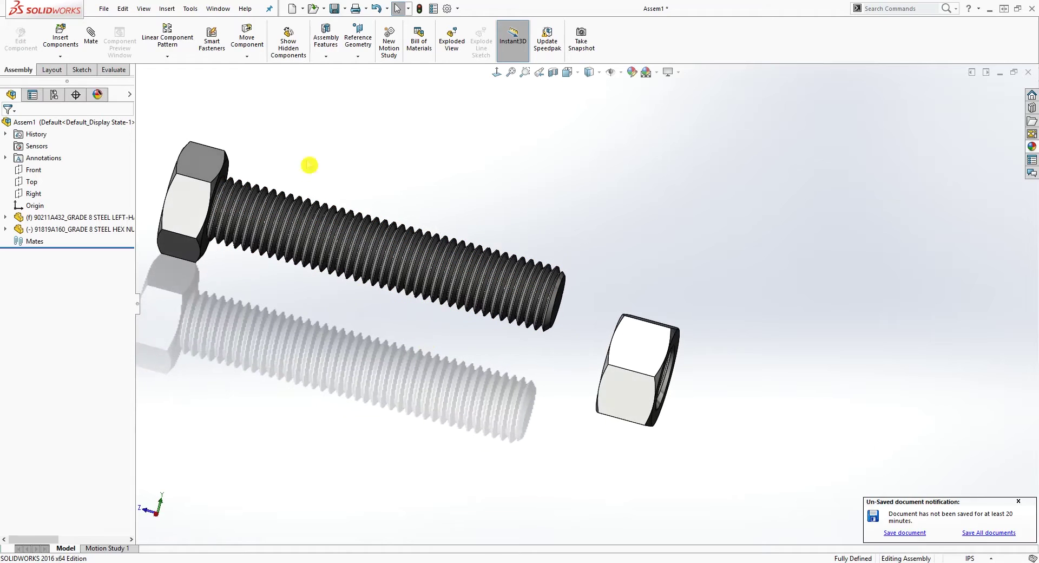
pyautogui.click(143, 9)
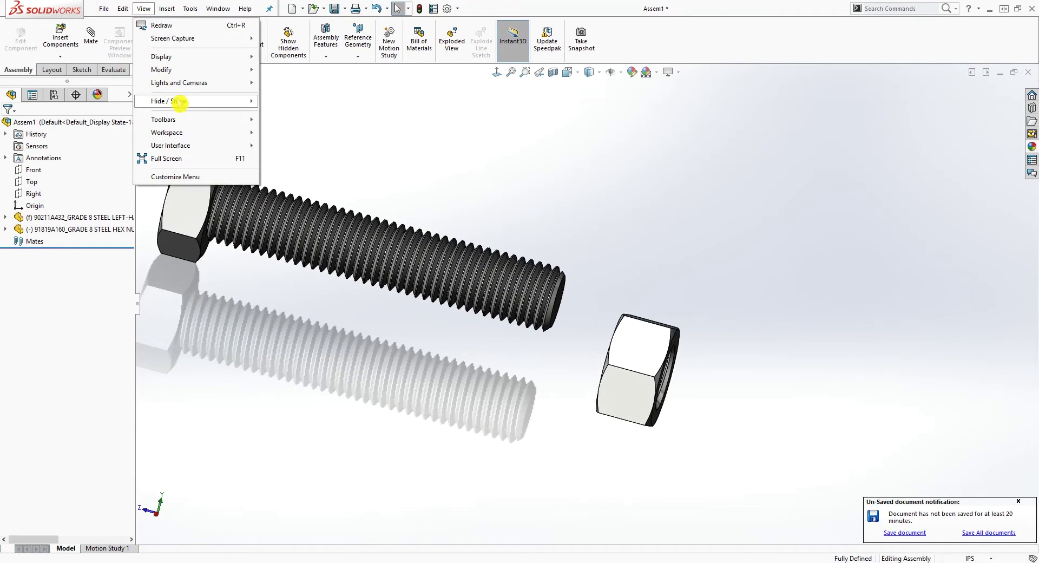
pyautogui.moveTo(178, 102)
pyautogui.click(307, 154)
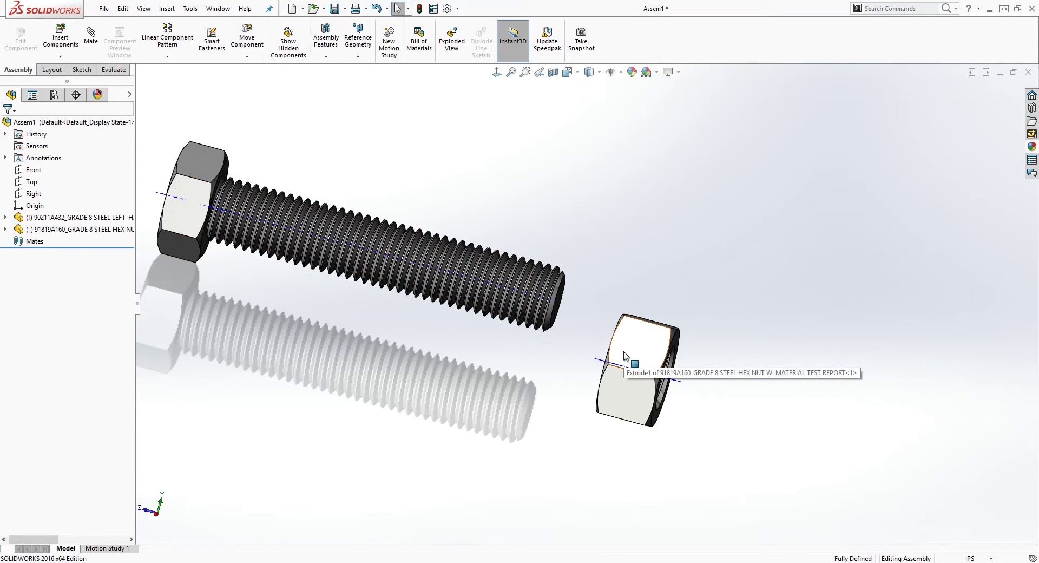
pyautogui.click(530, 340)
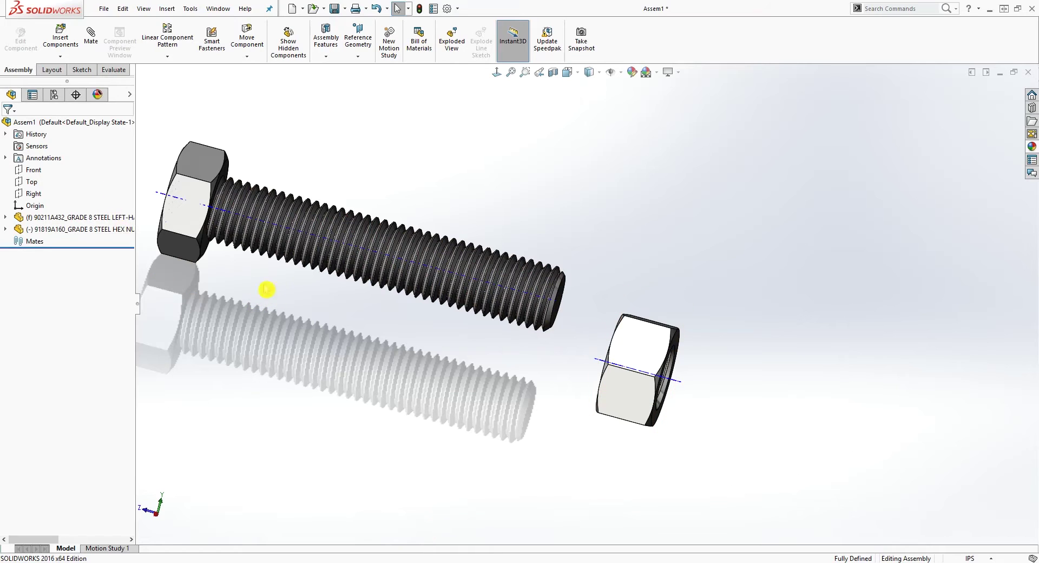
# Add a Coincident mate between the nut's temporary axis and the bolt's temporary axis.
pyautogui.click(91, 35)
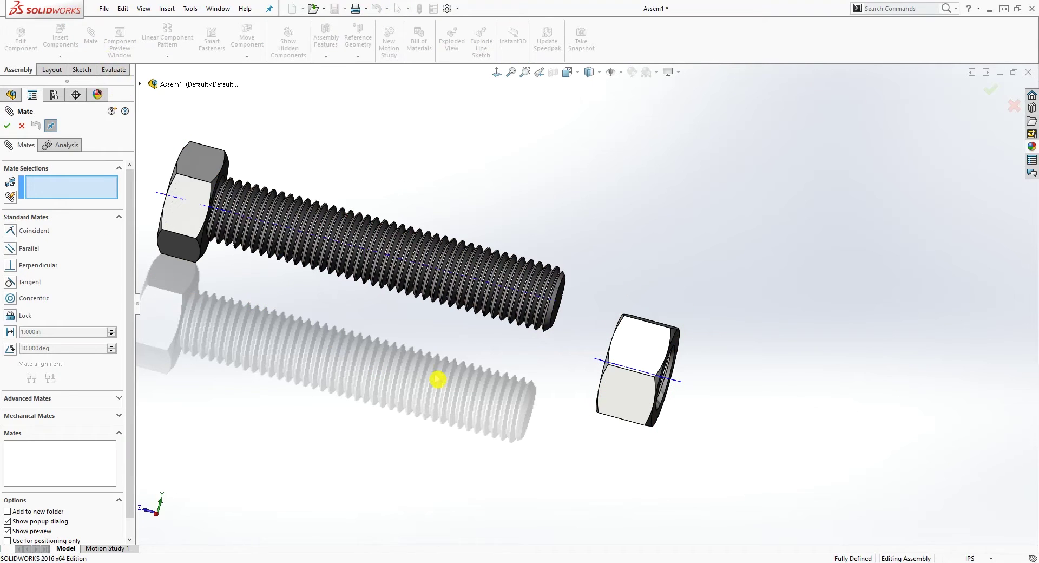
pyautogui.click(625, 370)
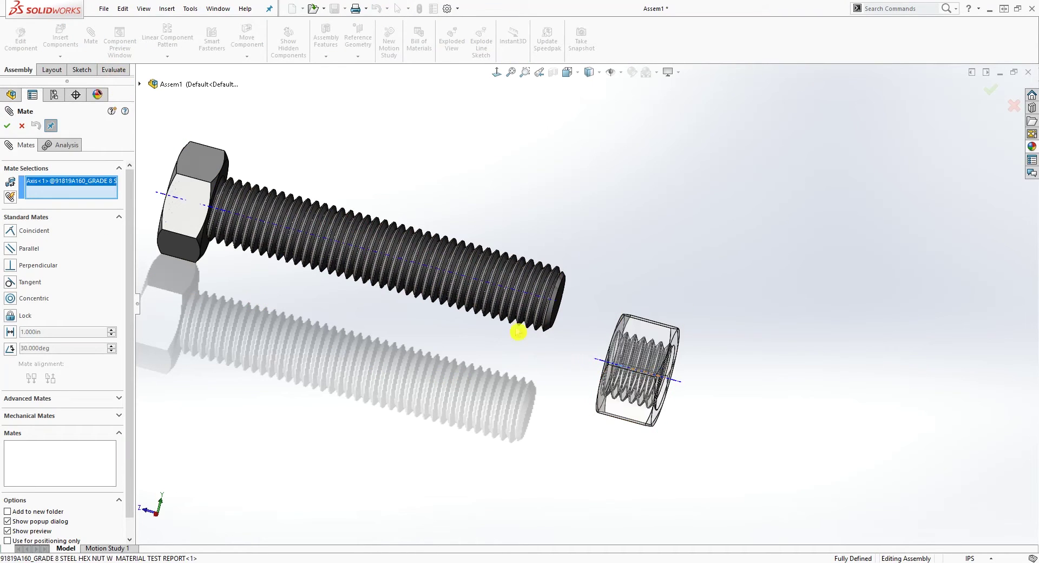
pyautogui.scroll(-4, 534, 312)
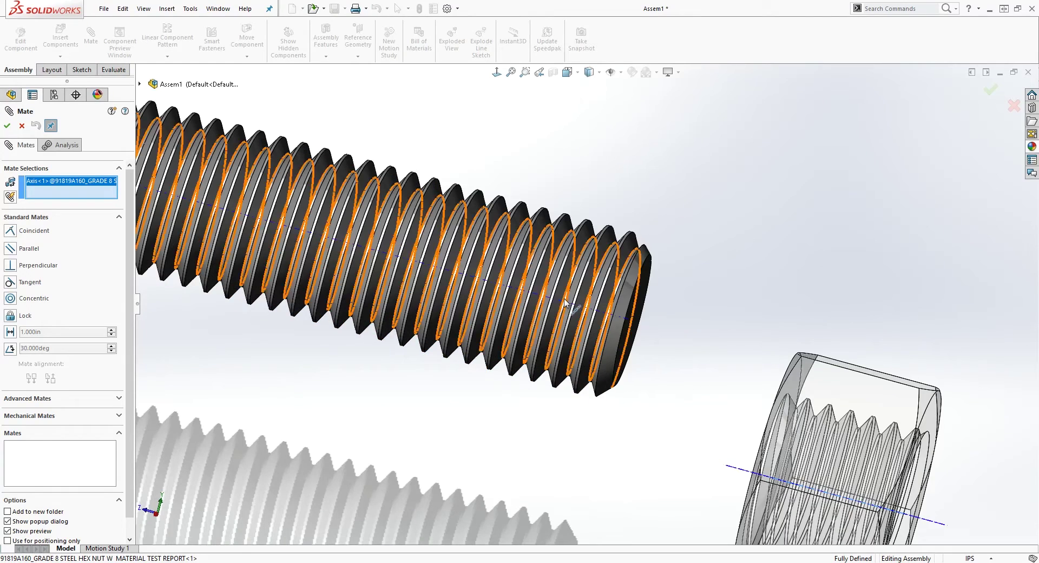
pyautogui.click(524, 294)
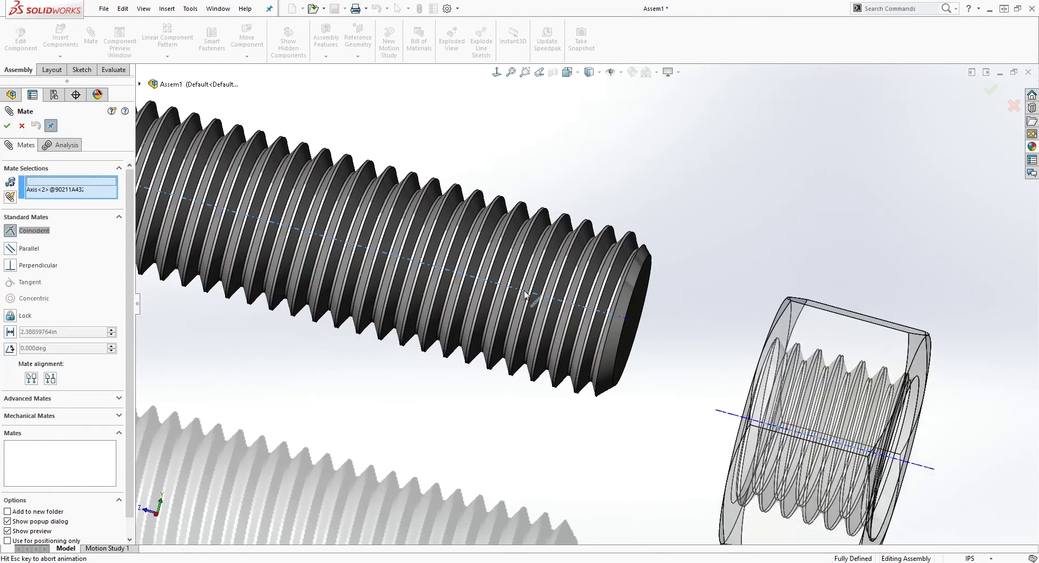
pyautogui.click(8, 126)
pyautogui.click(8, 127)
pyautogui.scroll(3, 420, 215)
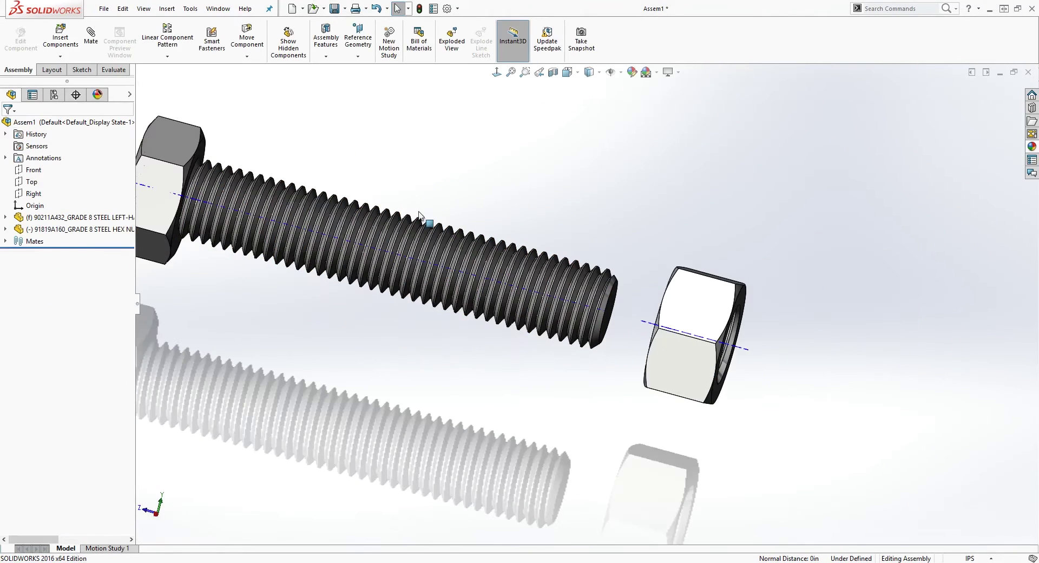
pyautogui.scroll(2, 592, 297)
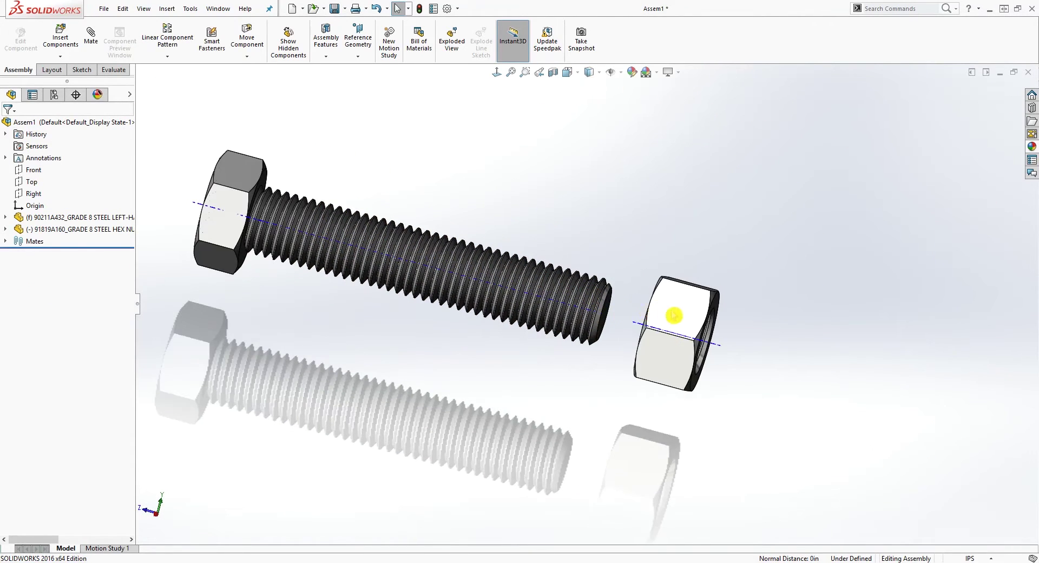
# Slide the nut along the axis farther from the bolt's threaded end, and hide the temporary axes.
pyautogui.moveTo(673, 315); pyautogui.dragTo(727, 333)
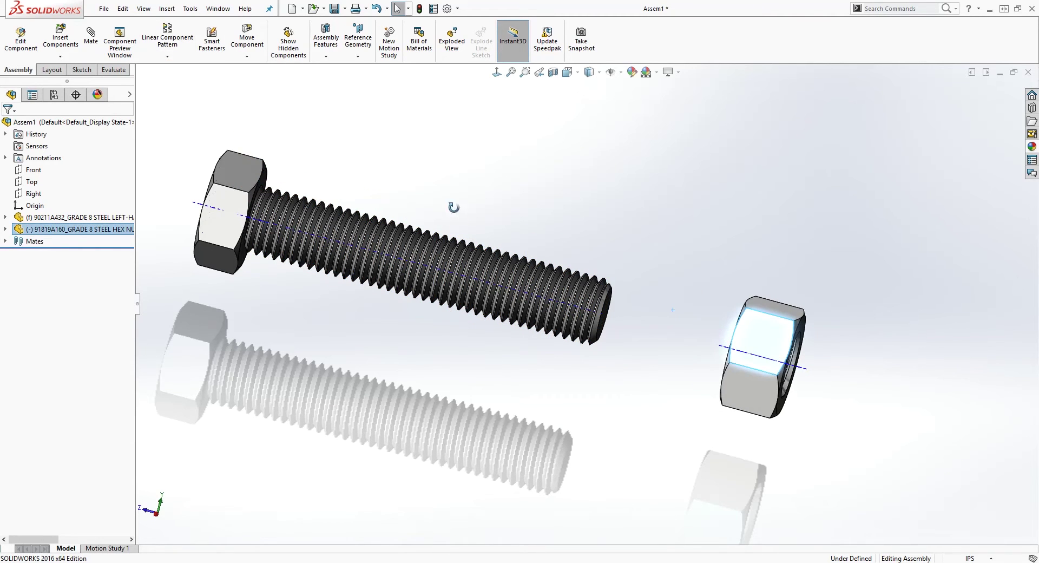
pyautogui.moveTo(453, 207); pyautogui.dragTo(476, 222, button='middle')
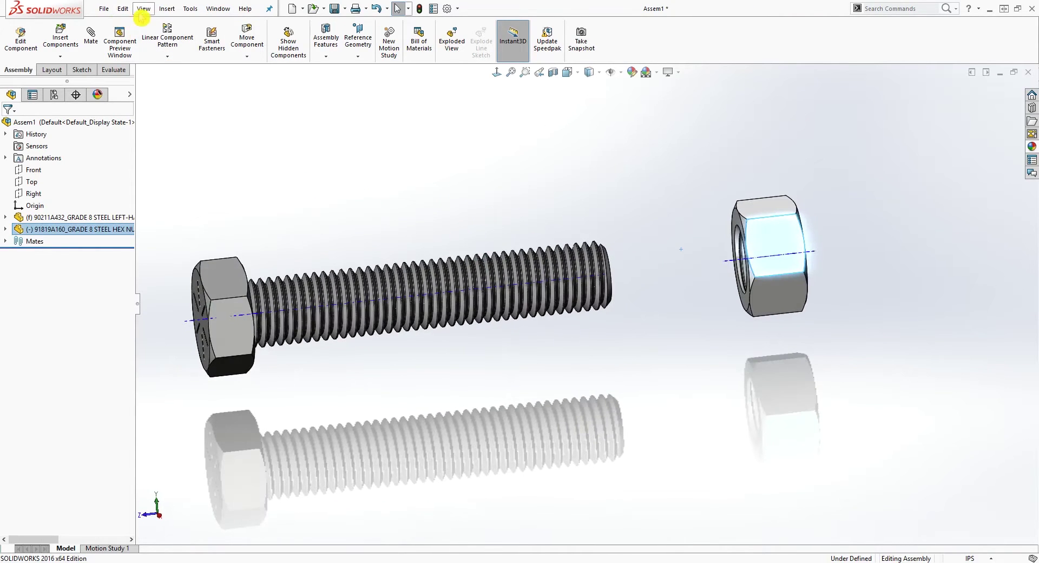
pyautogui.click(142, 9)
pyautogui.moveTo(197, 101)
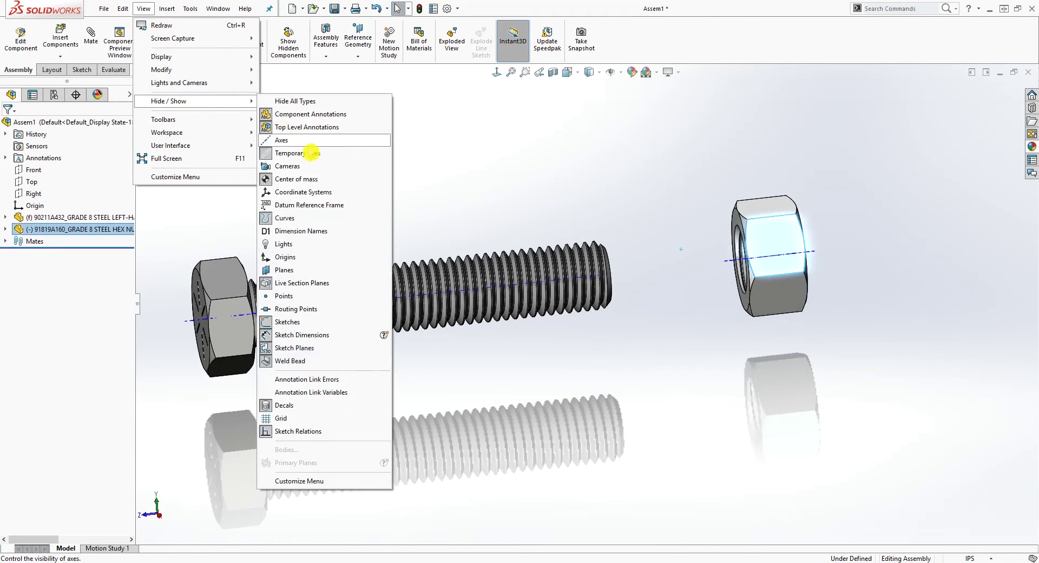
pyautogui.click(312, 153)
# Create a planar section view of the assembly through the bolt's Right plane, using a view normal to the nut's flat.
pyautogui.click(497, 73)
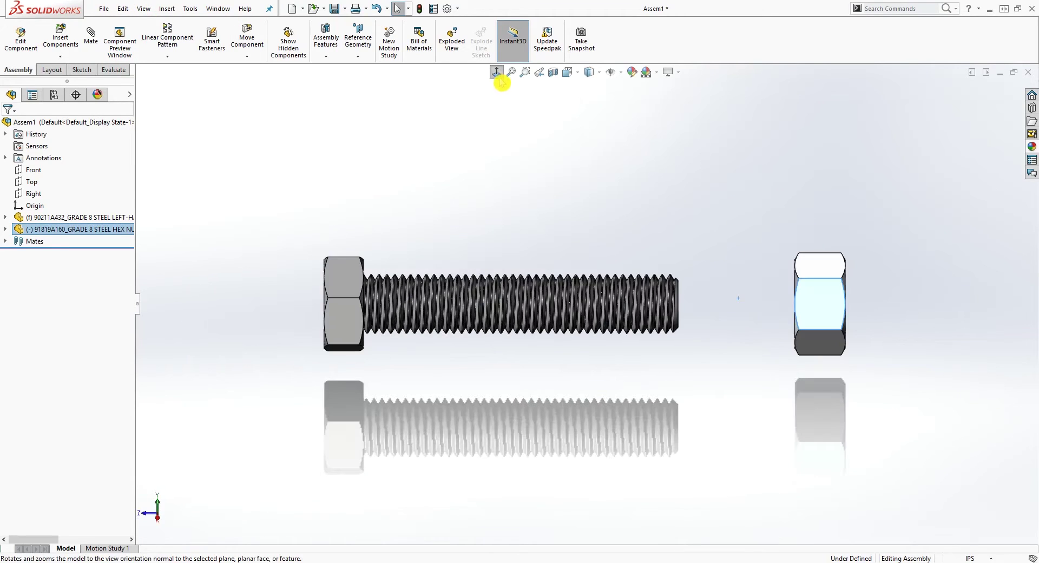
pyautogui.click(453, 395)
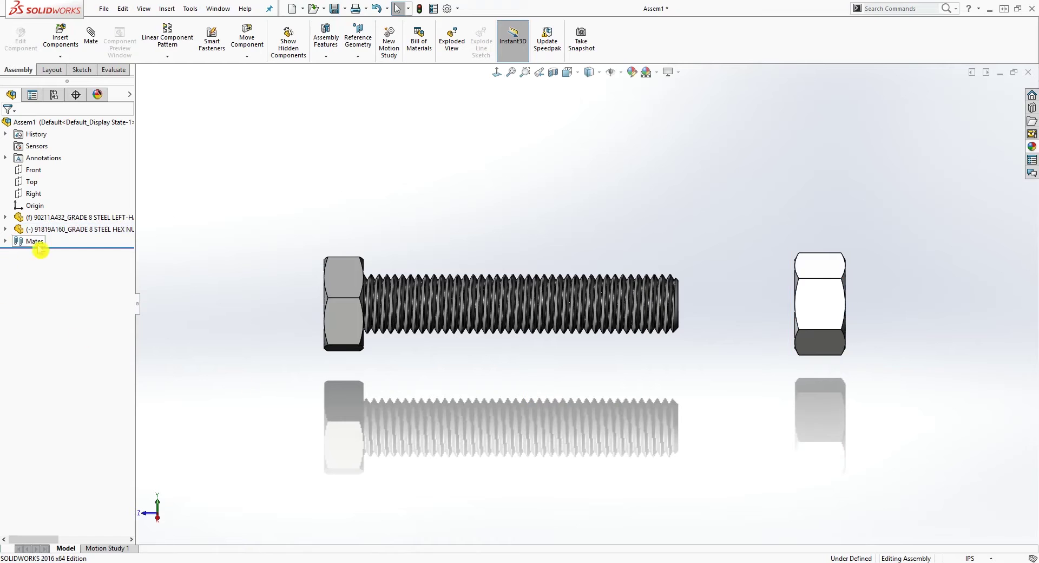
pyautogui.click(5, 217)
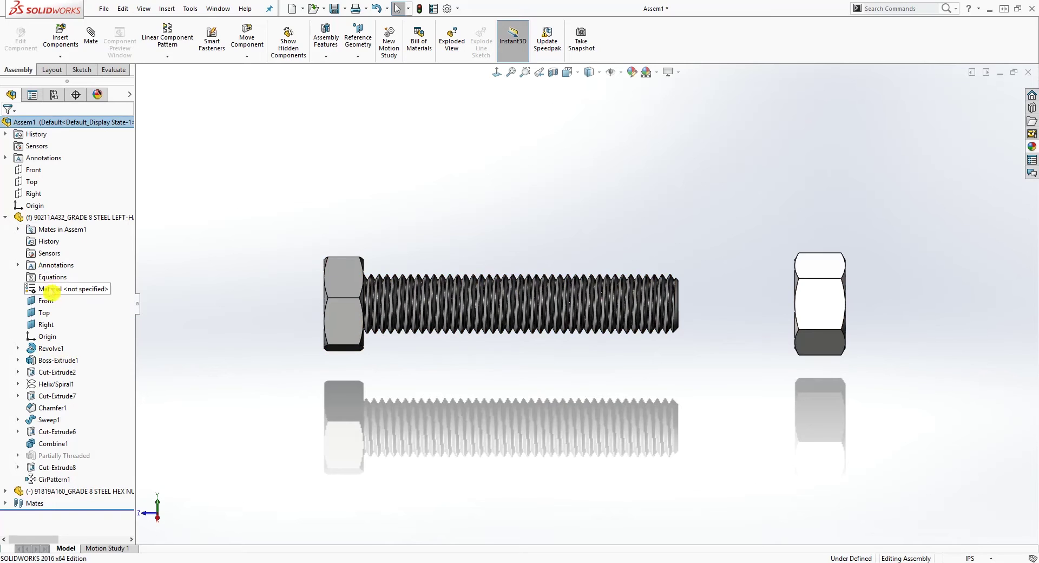
pyautogui.click(46, 324)
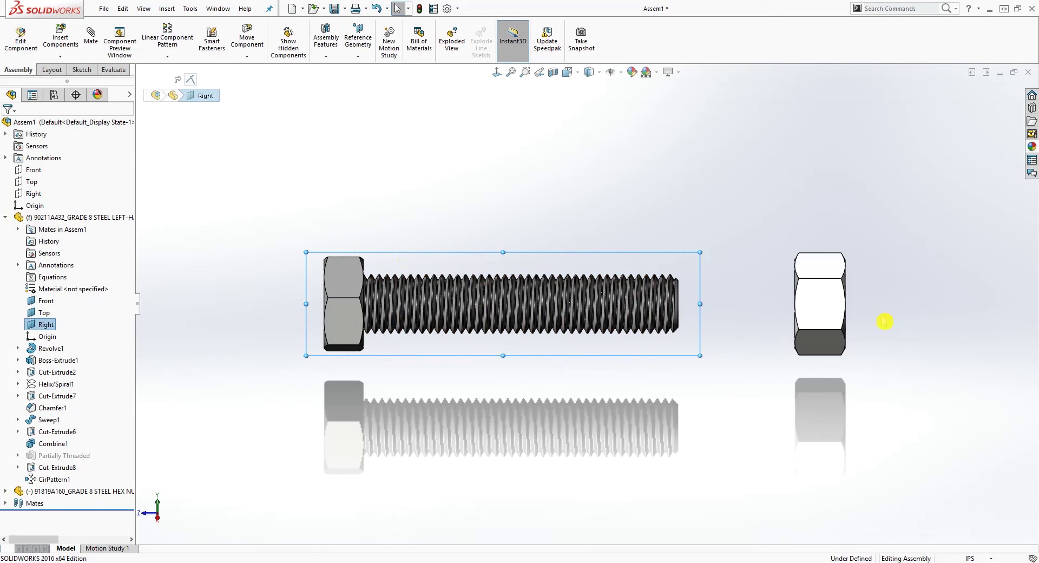
pyautogui.click(553, 72)
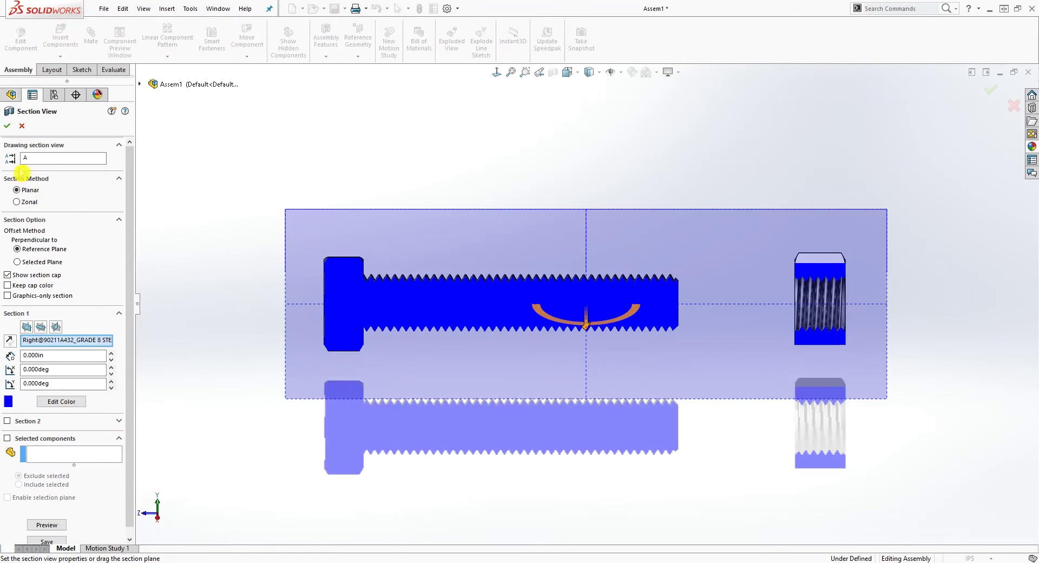
pyautogui.click(8, 127)
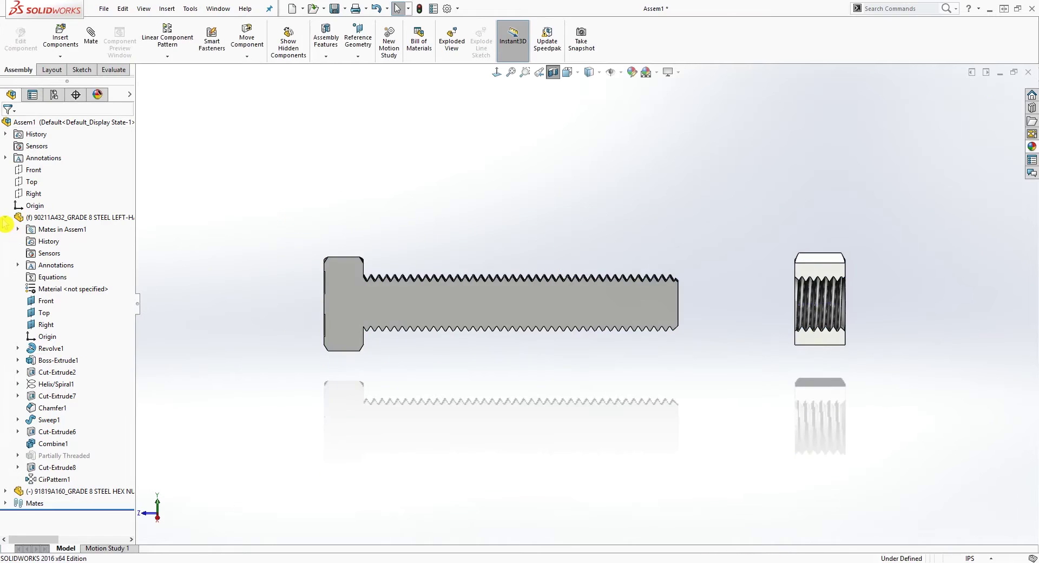
pyautogui.click(6, 218)
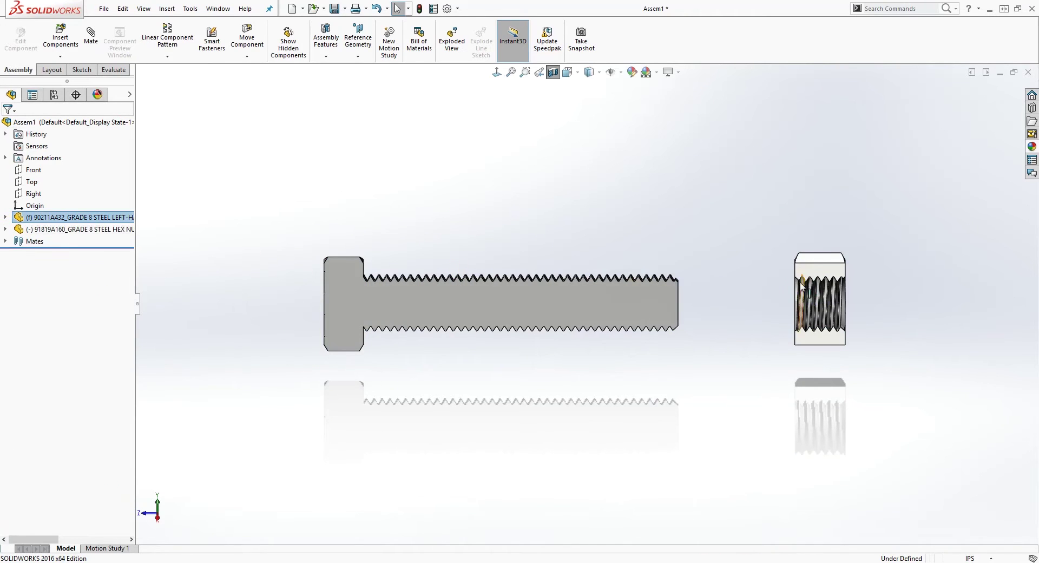
# Move the nut along its axis onto the threaded end of the bolt and rebuild the assembly.
pyautogui.scroll(-2, 801, 285)
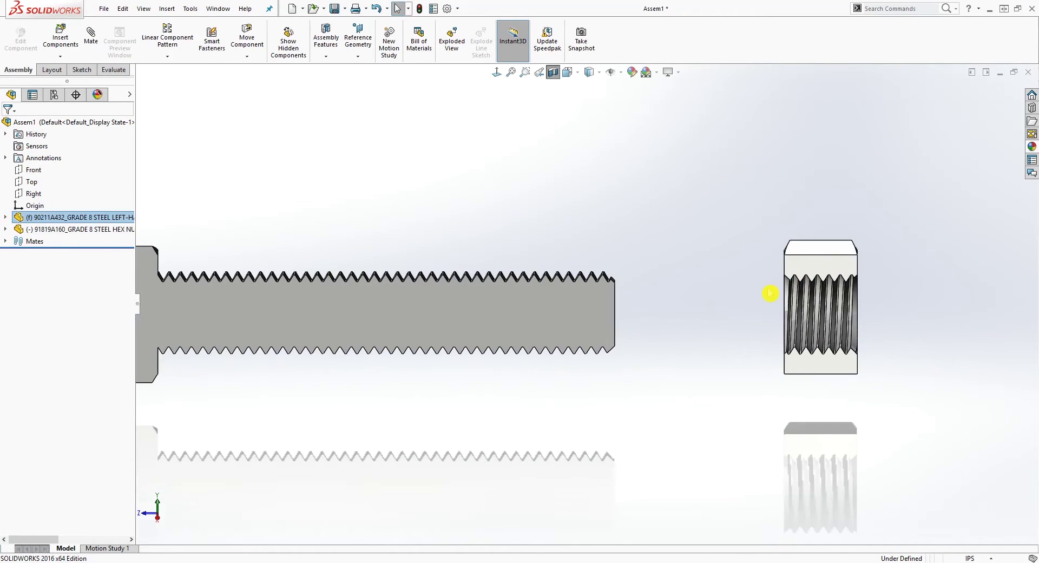
pyautogui.click(497, 73)
pyautogui.click(388, 390)
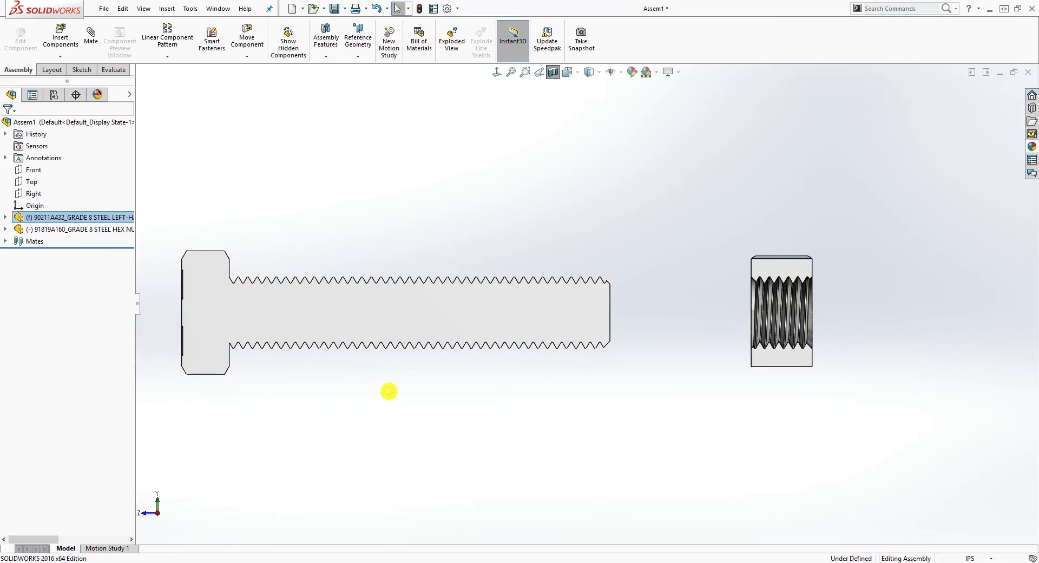
pyautogui.scroll(-4, 821, 285)
pyautogui.scroll(5, 605, 320)
pyautogui.scroll(-1, 411, 303)
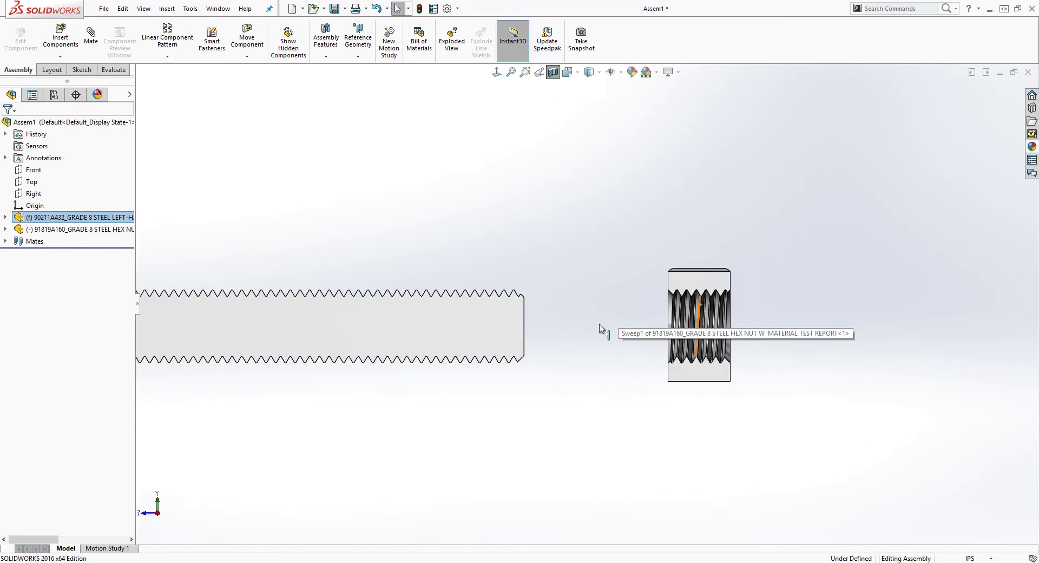
pyautogui.moveTo(708, 286); pyautogui.dragTo(512, 197)
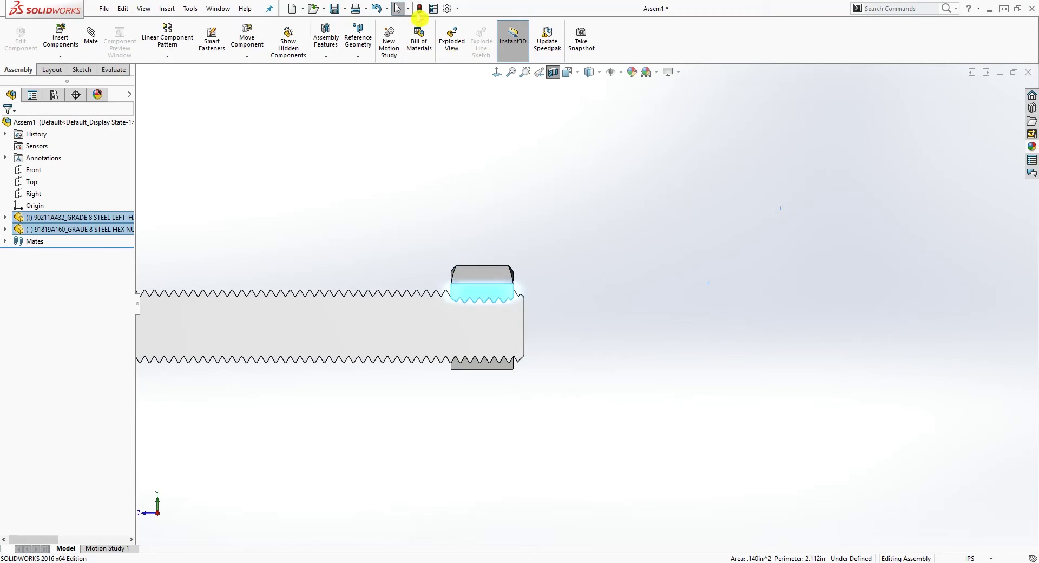
pyautogui.click(419, 8)
# Shift the nut slightly along the bolt so its thread profile meshes with the bolt's thread in the section view.
pyautogui.scroll(-6, 485, 283)
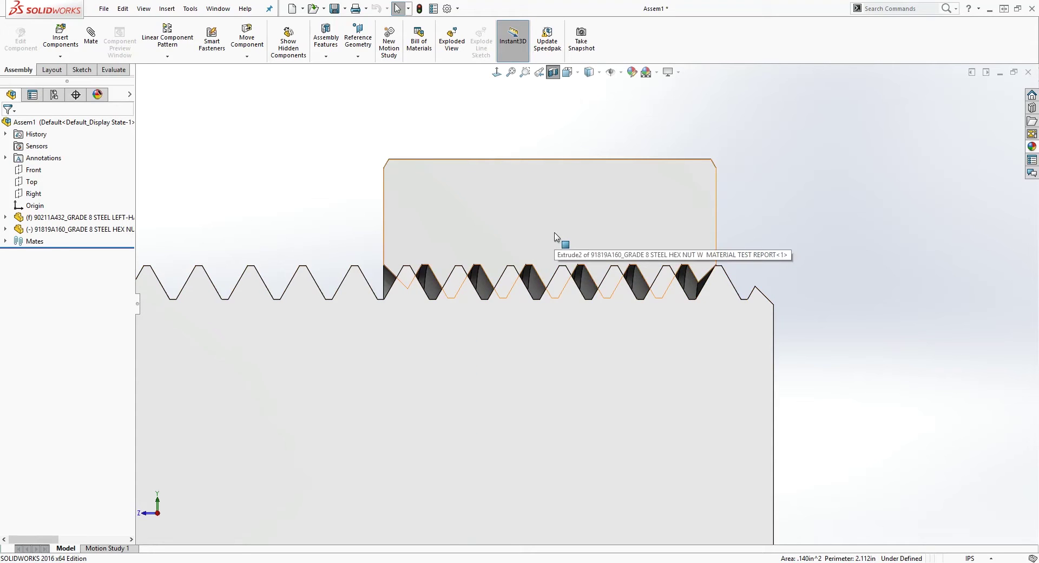
pyautogui.moveTo(559, 233); pyautogui.dragTo(594, 227)
pyautogui.scroll(1, 671, 292)
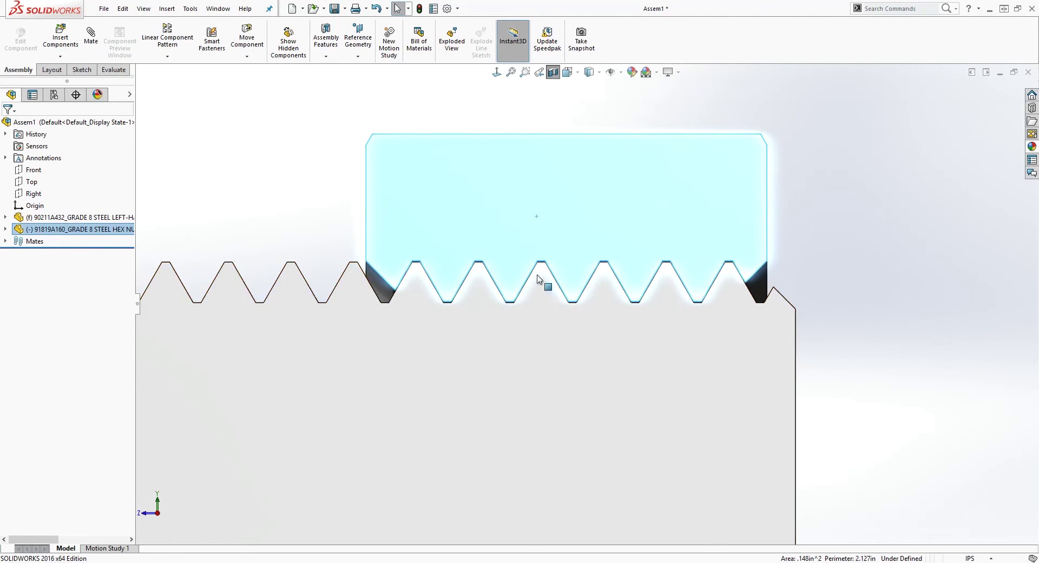
pyautogui.scroll(3, 473, 259)
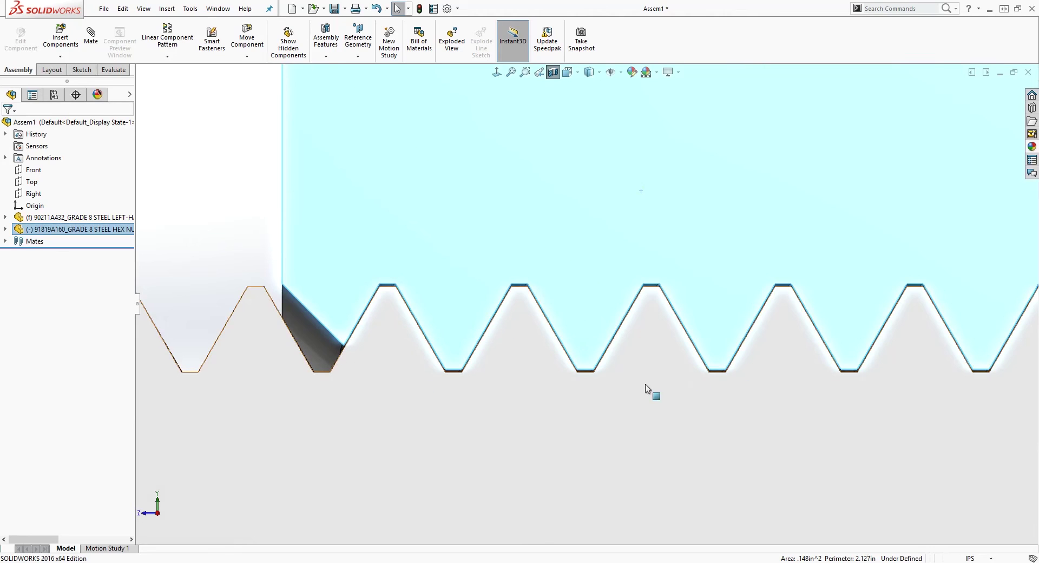
pyautogui.scroll(-3, 648, 388)
pyautogui.click(916, 305)
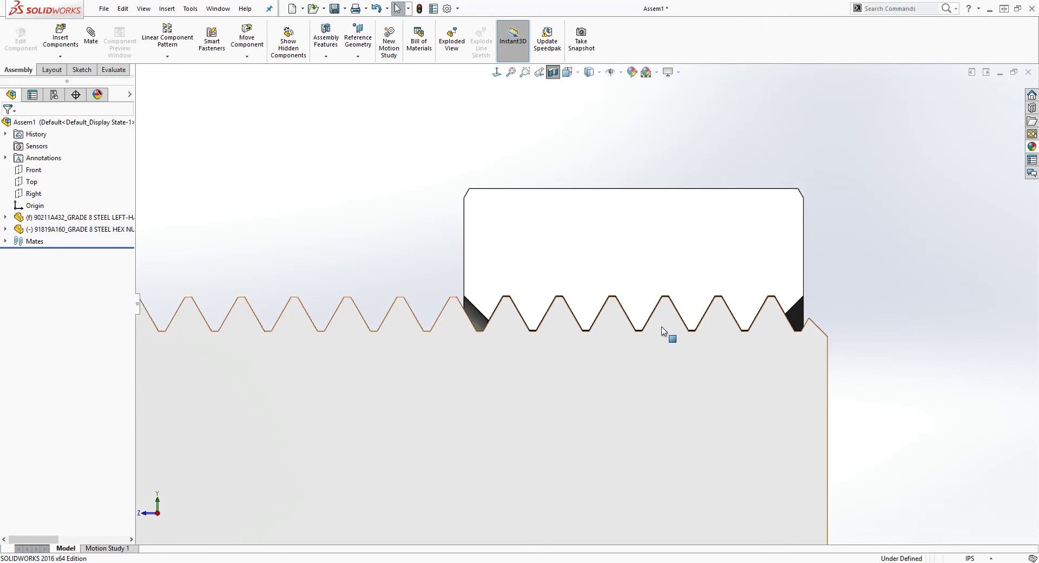
# Start a Screw mate between the nut and bolt, selecting the narrow flat face at the root of the nut's thread.
pyautogui.click(80, 69)
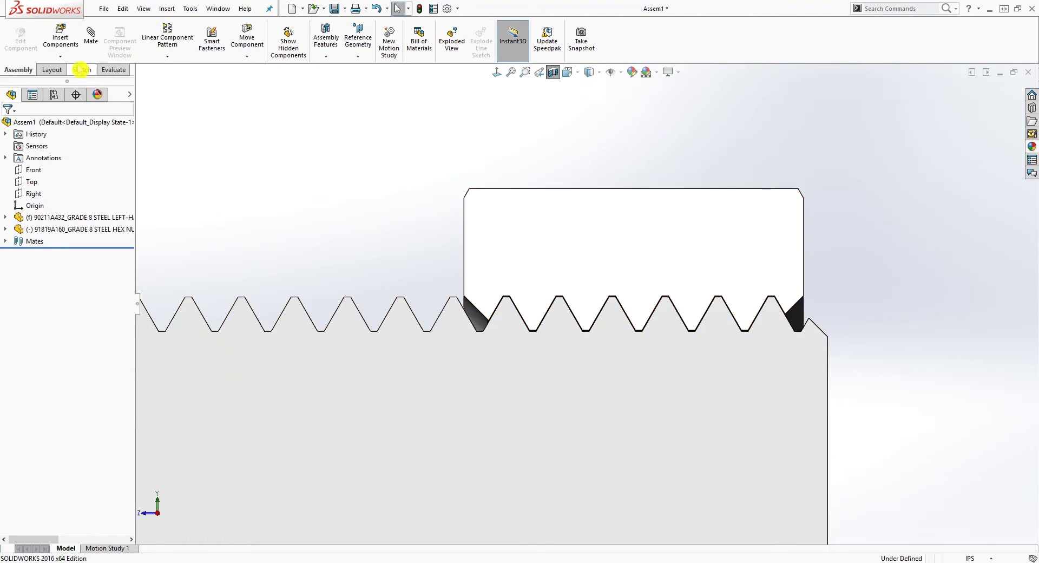
pyautogui.click(91, 36)
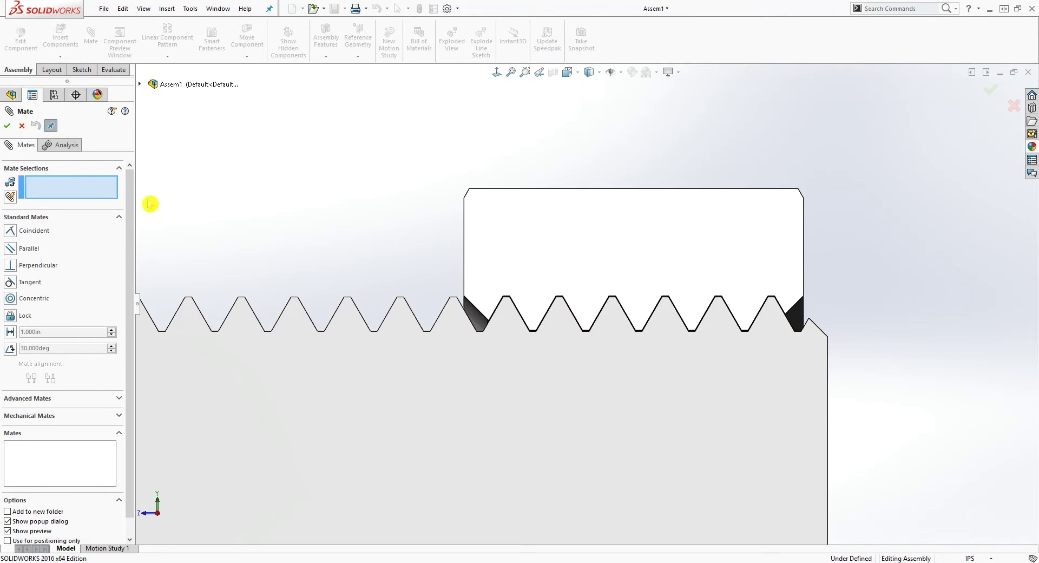
pyautogui.click(118, 416)
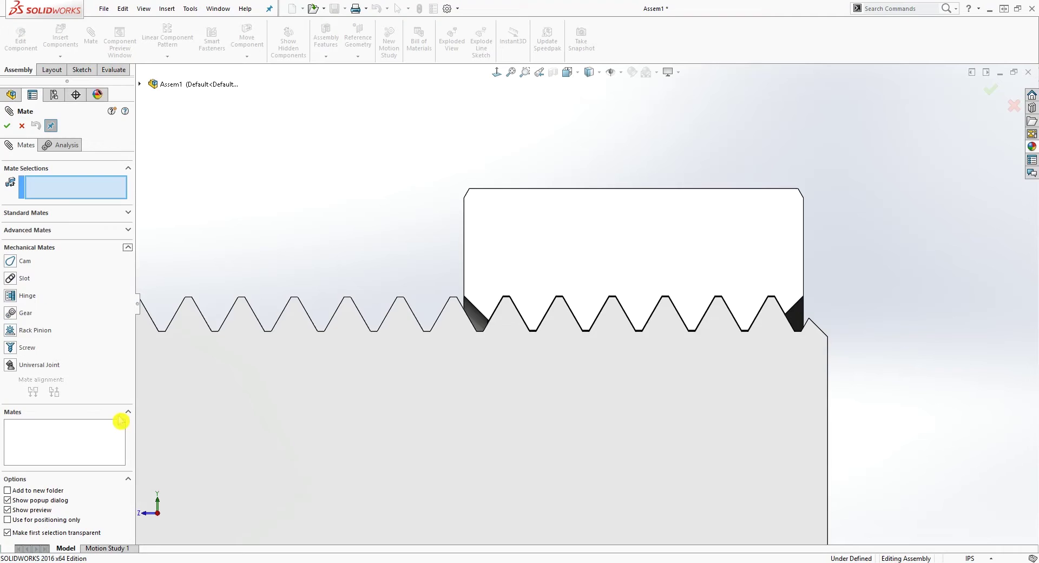
pyautogui.click(11, 349)
pyautogui.moveTo(881, 329); pyautogui.dragTo(833, 314, button='middle')
pyautogui.scroll(-4, 771, 300)
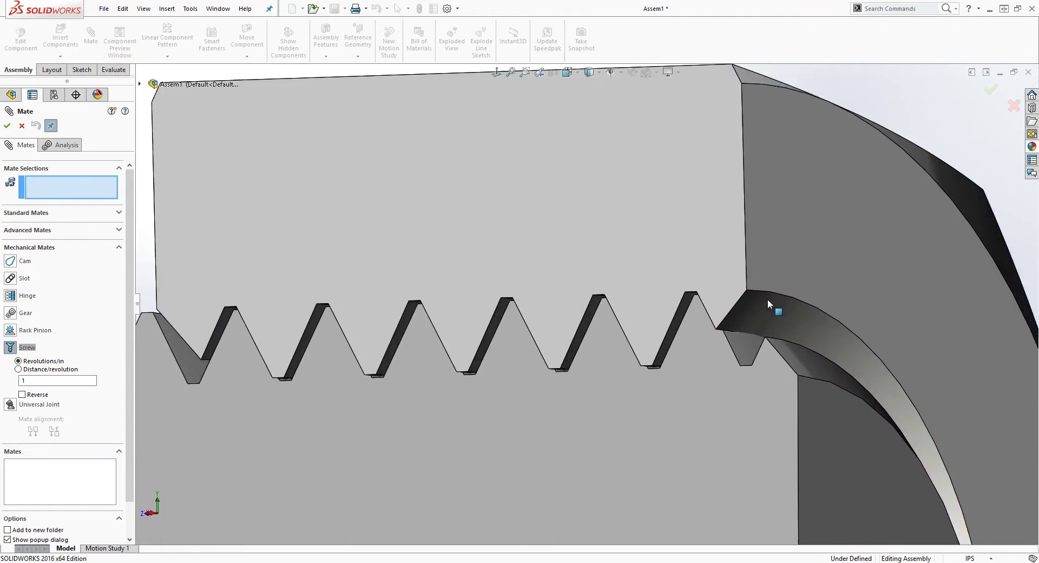
pyautogui.scroll(5, 767, 298)
pyautogui.moveTo(888, 227); pyautogui.dragTo(703, 249, button='middle')
pyautogui.scroll(-4, 633, 242)
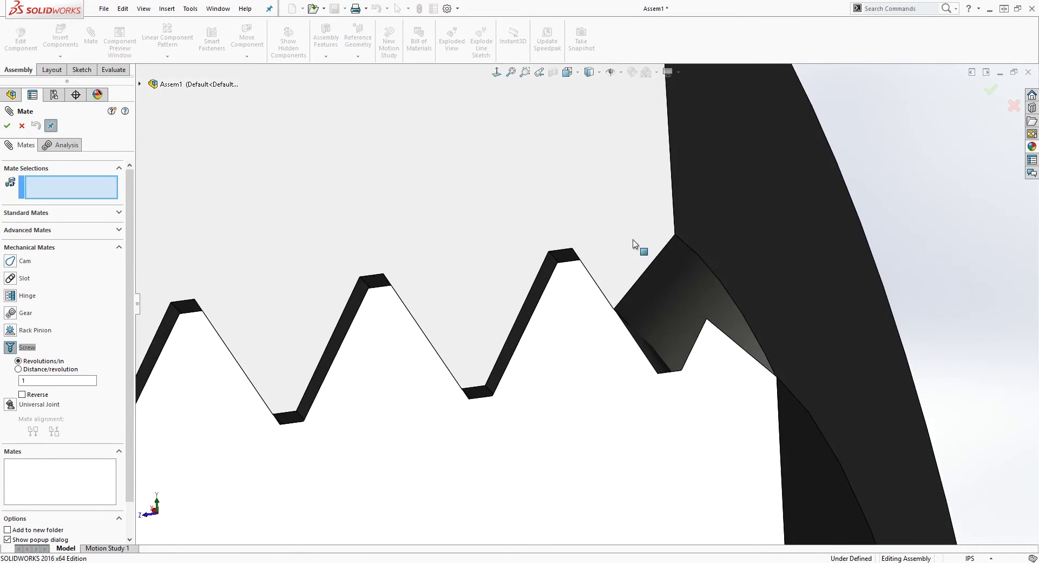
pyautogui.scroll(-3, 632, 242)
pyautogui.click(480, 290)
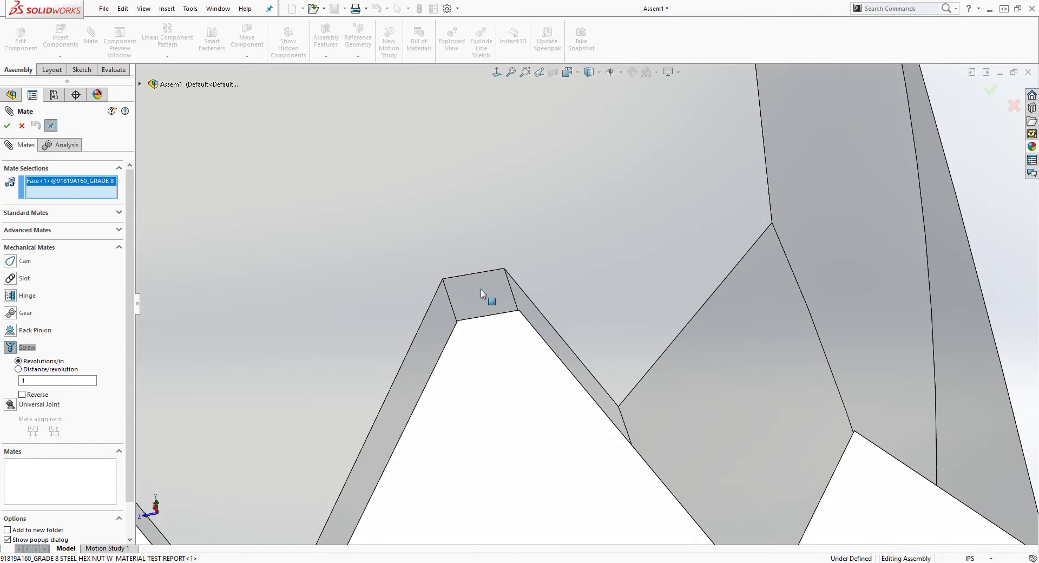
# Select the matching flat crest face of the bolt's thread as the second reference of the Screw mate.
pyautogui.scroll(4, 503, 325)
pyautogui.scroll(-5, 534, 387)
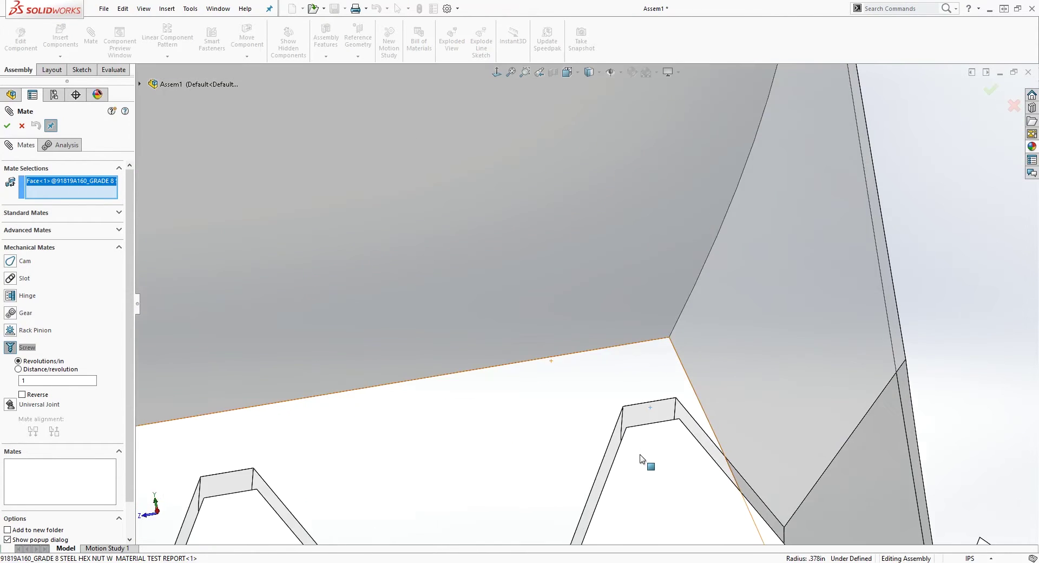
pyautogui.moveTo(639, 459); pyautogui.dragTo(637, 512, button='middle')
pyautogui.scroll(-6, 620, 459)
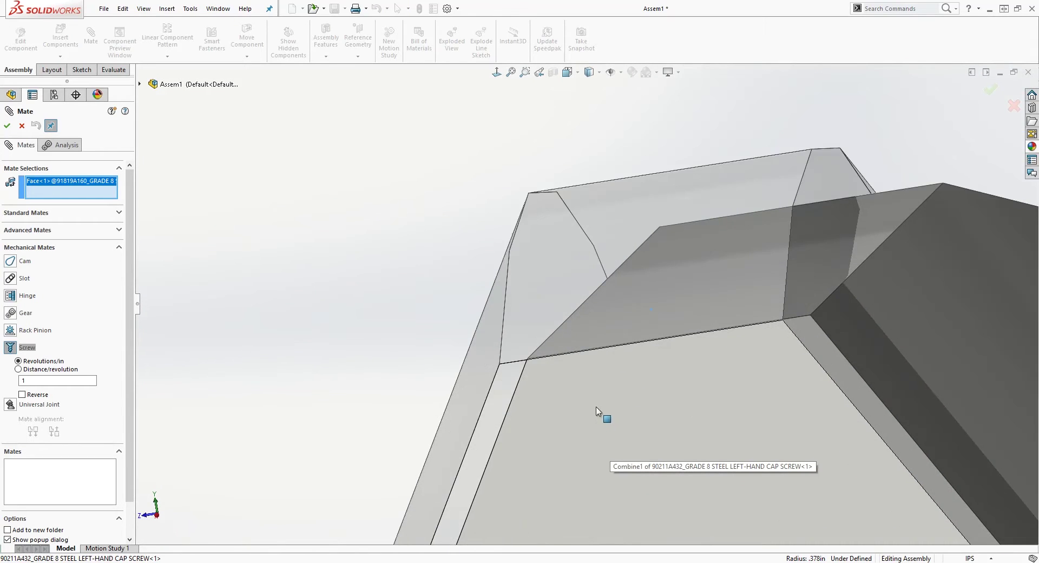
pyautogui.scroll(-2, 597, 411)
pyautogui.scroll(-2, 572, 336)
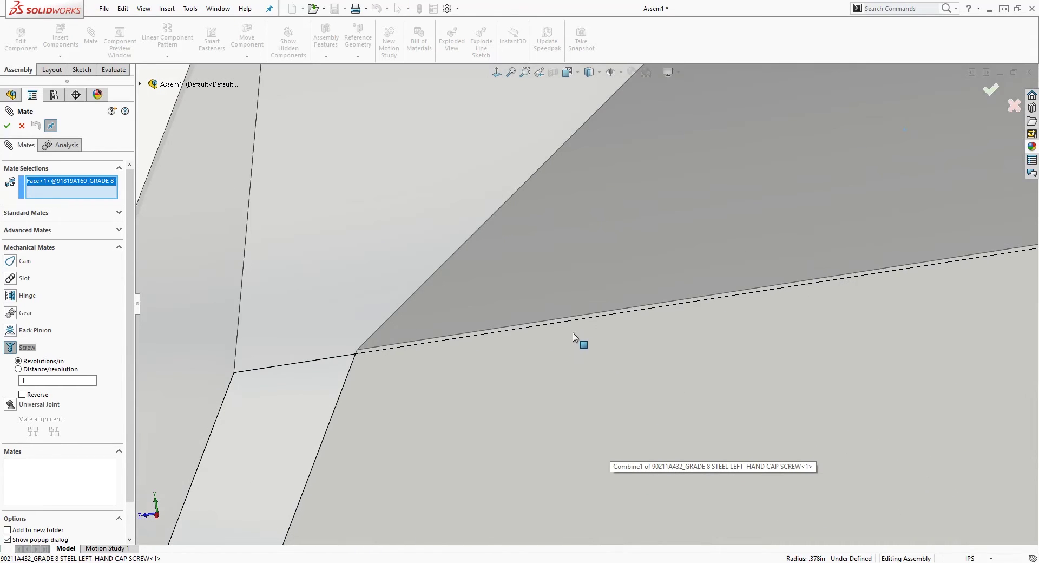
pyautogui.click(560, 285)
pyautogui.scroll(4, 554, 347)
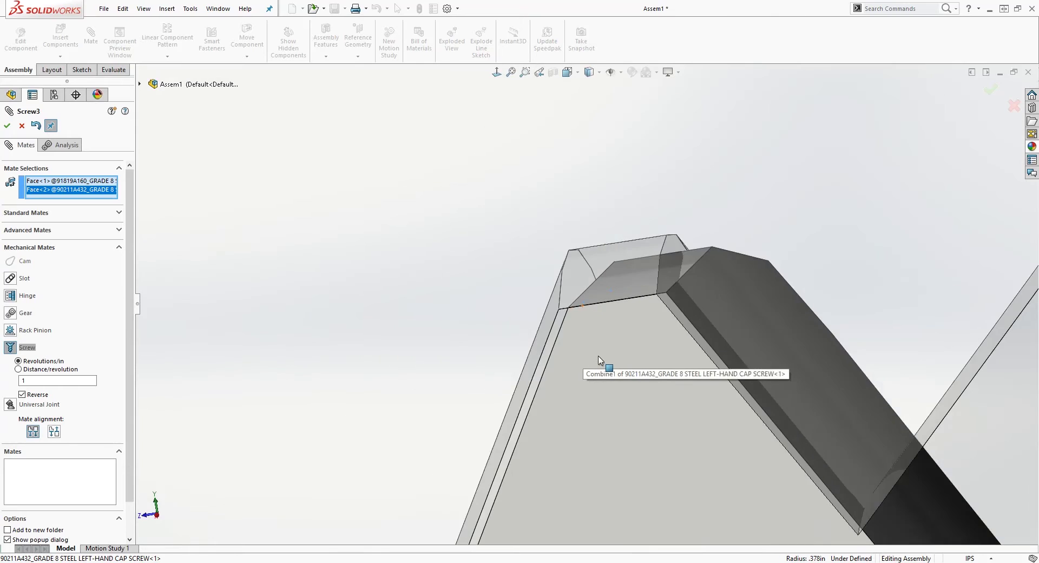
pyautogui.scroll(5, 599, 360)
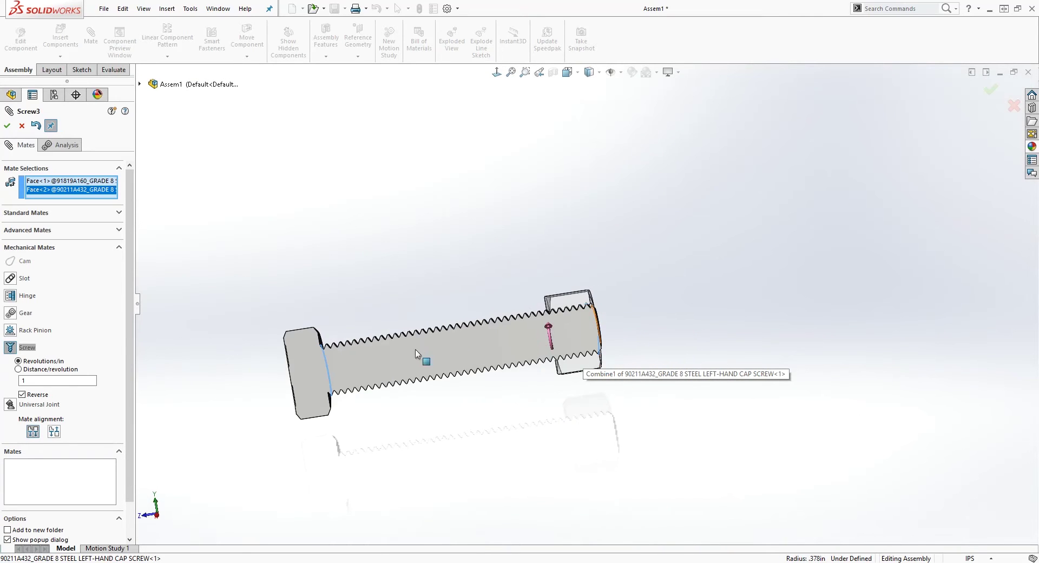
pyautogui.scroll(-4, 638, 299)
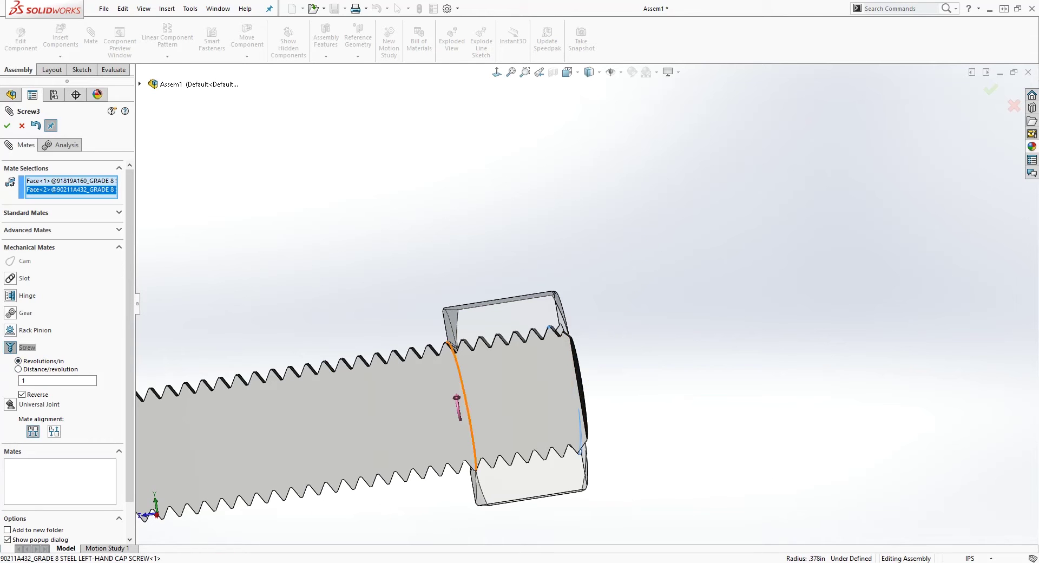
# Check the bolt's thread size on its McMaster-Carr page, set the Screw mate to 10 revolutions/in, and finish mating.
pyautogui.click(317, 562)
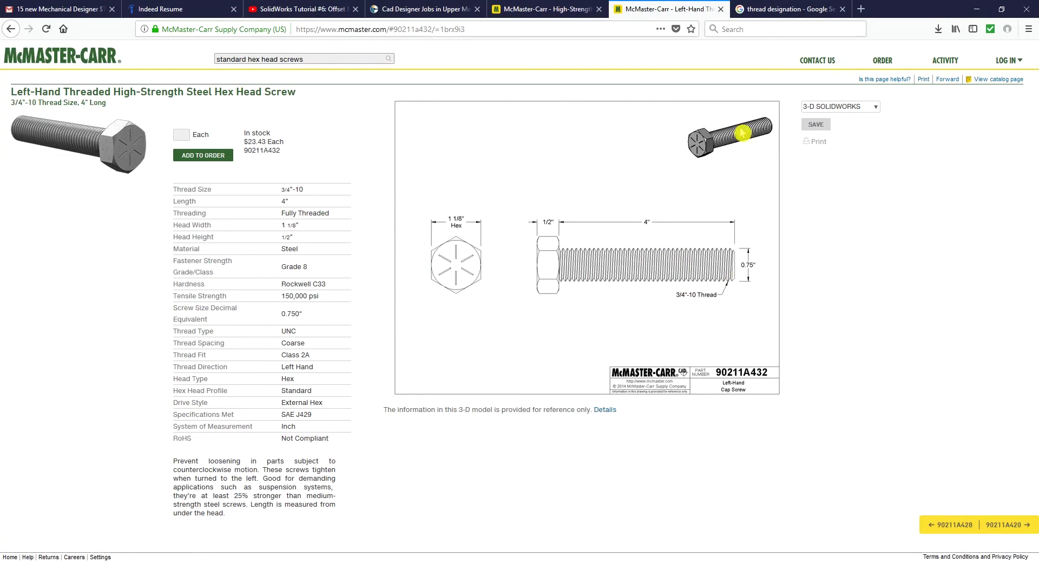
pyautogui.click(976, 9)
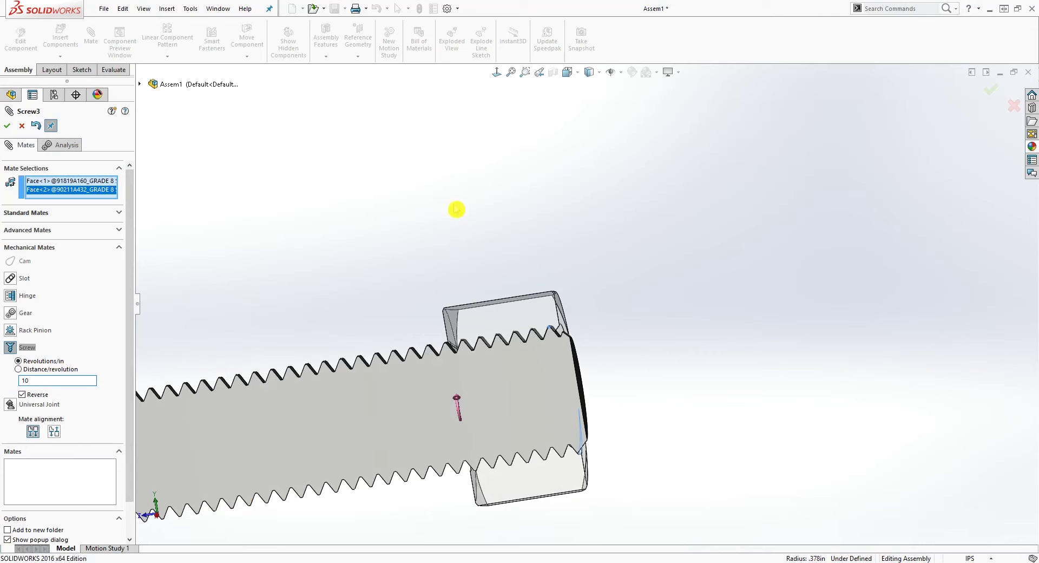
pyautogui.click(7, 129)
pyautogui.click(10, 128)
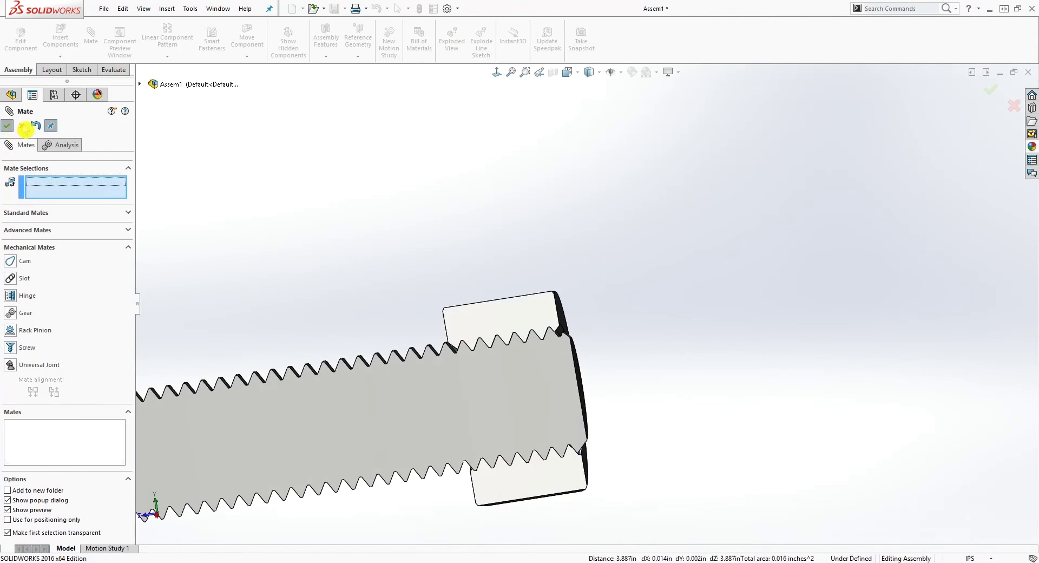
# Rotate the nut so that it screws along the bolt from the threaded end toward the head.
pyautogui.scroll(5, 645, 348)
pyautogui.moveTo(644, 348); pyautogui.dragTo(573, 367, button='middle')
pyautogui.scroll(-5, 568, 368)
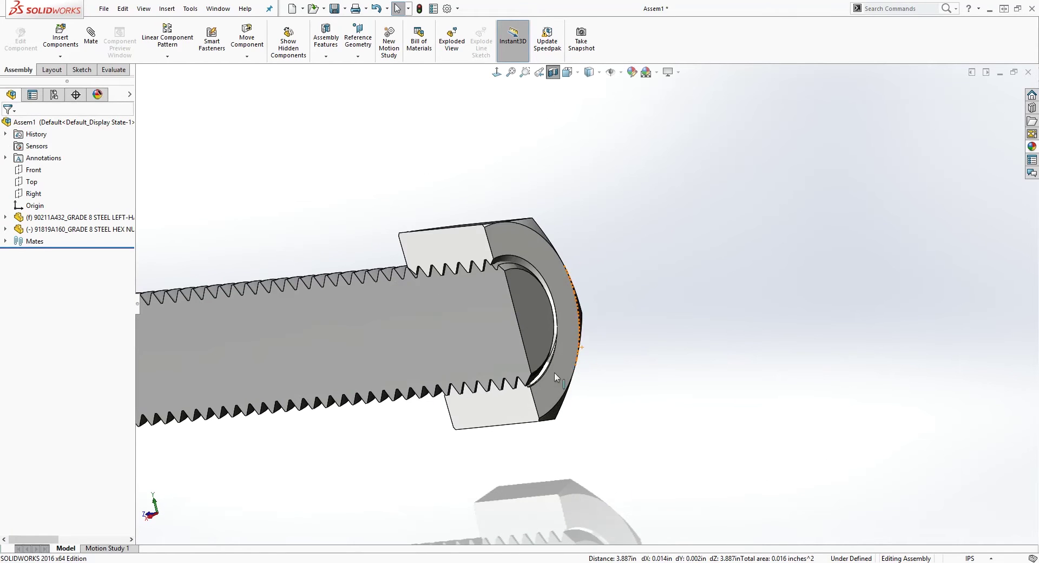
pyautogui.moveTo(552, 388); pyautogui.dragTo(221, 285)
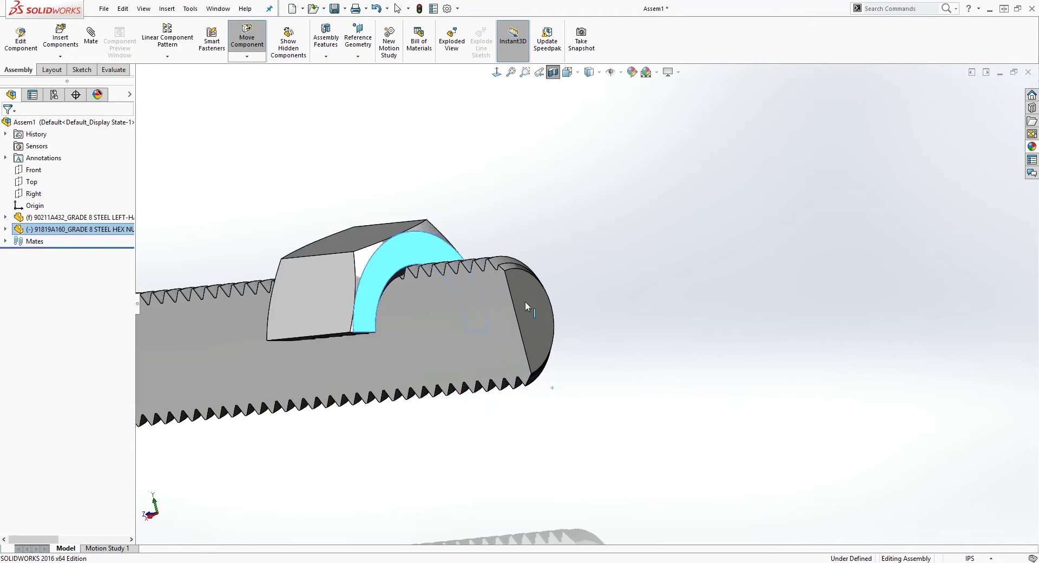
pyautogui.moveTo(525, 301); pyautogui.dragTo(551, 444)
# Rebuild the assembly at the nut's new position and check the thread engagement in a side-on section view.
pyautogui.scroll(2, 428, 265)
pyautogui.click(499, 75)
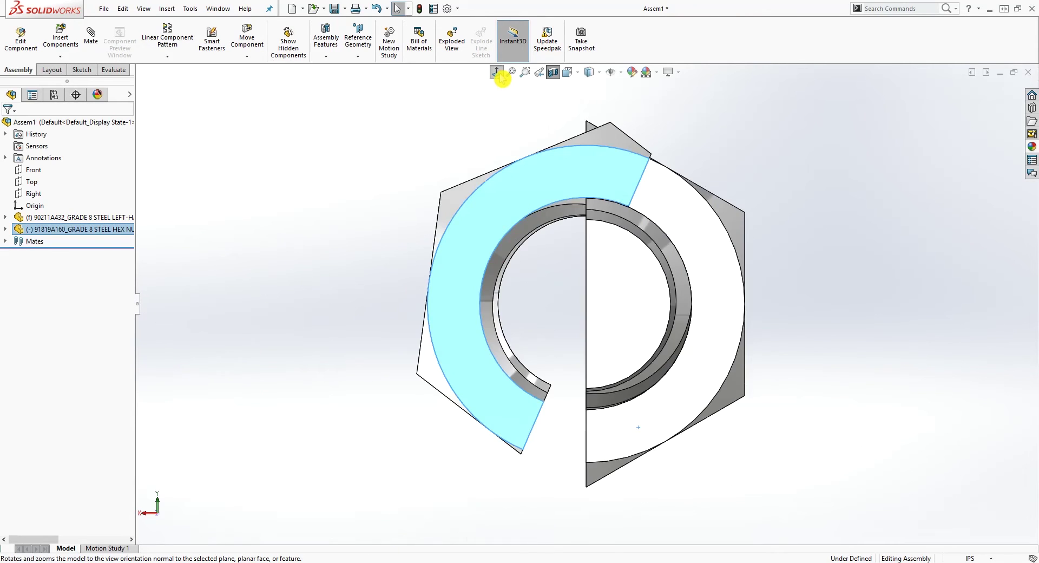
pyautogui.click(862, 309)
pyautogui.moveTo(760, 291); pyautogui.dragTo(839, 298, button='middle')
pyautogui.scroll(1, 839, 299)
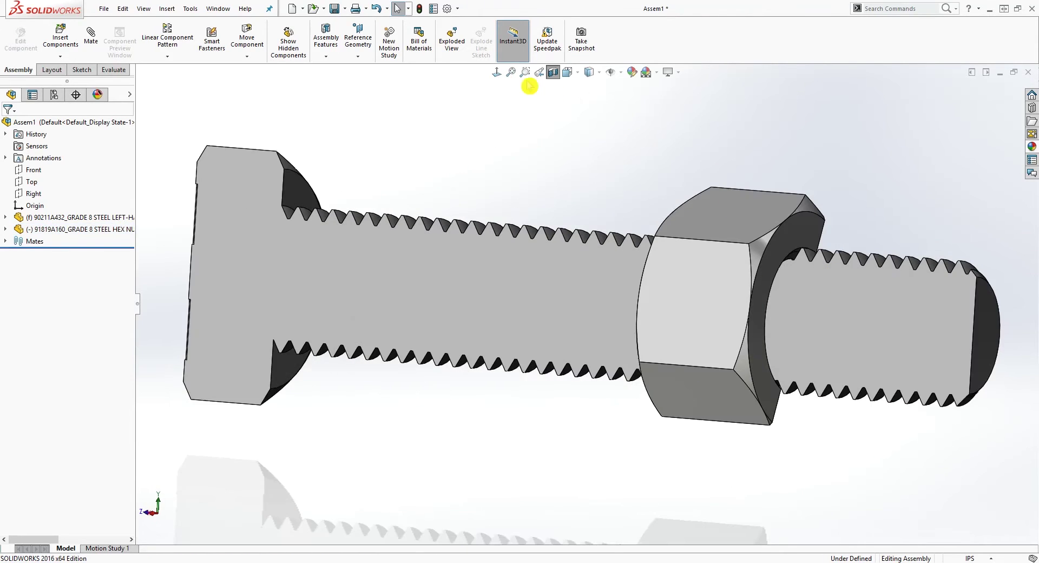
pyautogui.click(495, 77)
pyautogui.scroll(5, 723, 319)
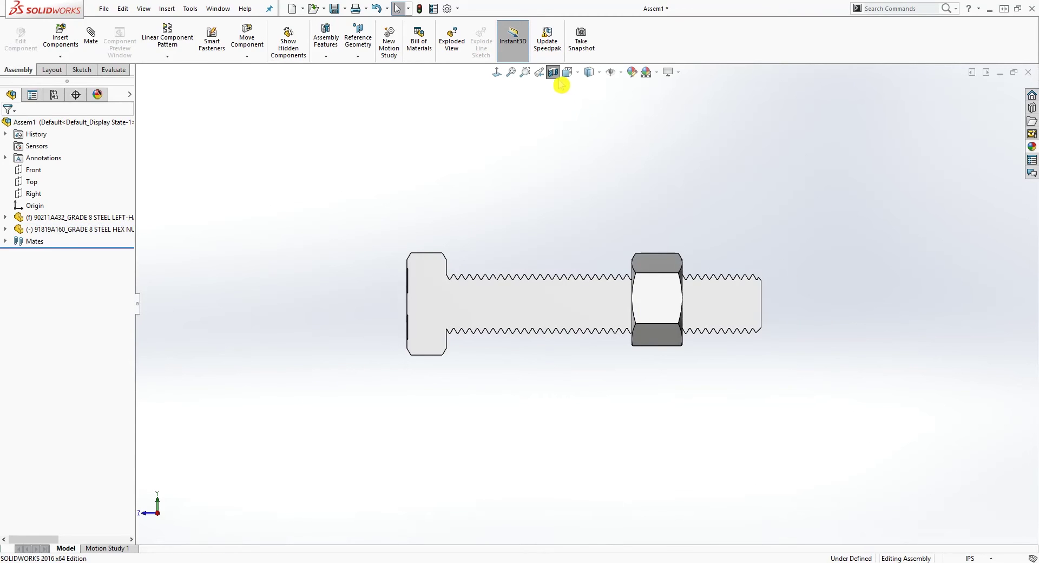
pyautogui.click(420, 10)
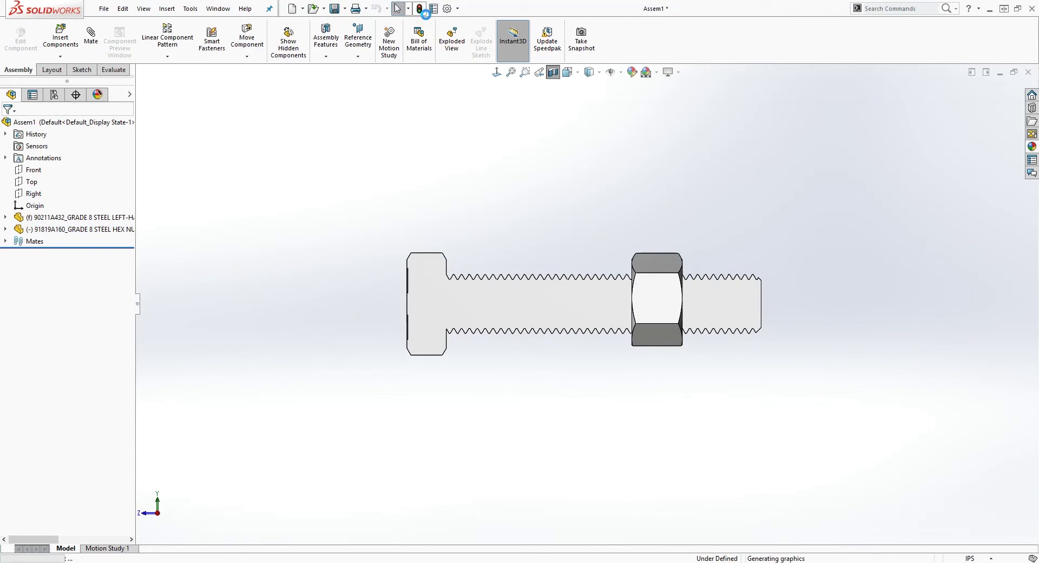
pyautogui.scroll(-6, 675, 325)
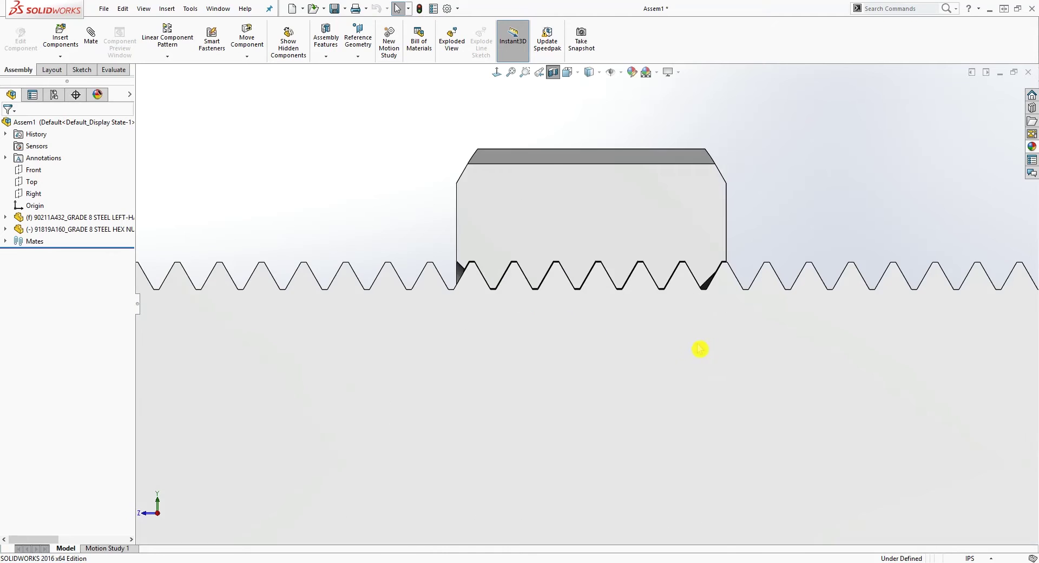
pyautogui.scroll(6, 590, 330)
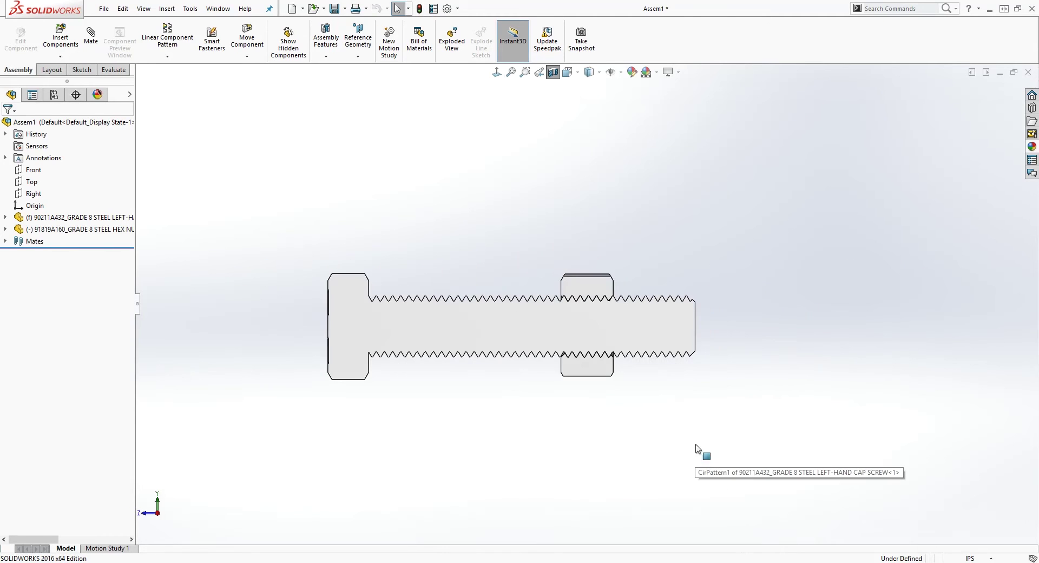
# Turn off the section view to show the complete bolt and nut.
pyautogui.scroll(-2, 608, 355)
pyautogui.moveTo(690, 352)
pyautogui.mouseDown(button='middle')
pyautogui.moveTo(583, 330)
pyautogui.moveTo(658, 322)
pyautogui.moveTo(754, 286)
pyautogui.mouseUp(button='middle')
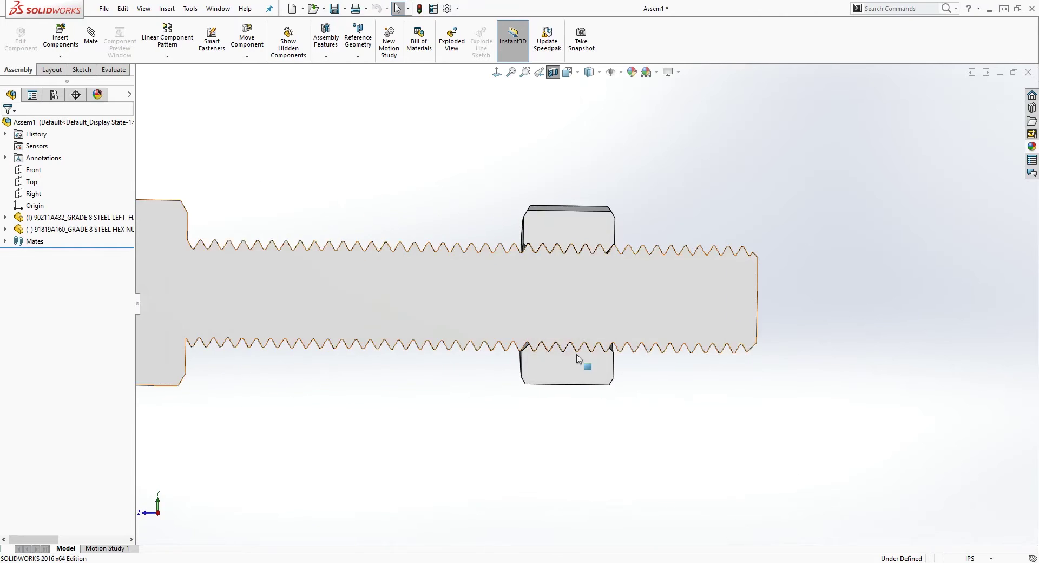
pyautogui.scroll(2, 575, 356)
pyautogui.moveTo(549, 349)
pyautogui.mouseDown(button='middle')
pyautogui.moveTo(533, 343)
pyautogui.moveTo(520, 375)
pyautogui.mouseUp(button='middle')
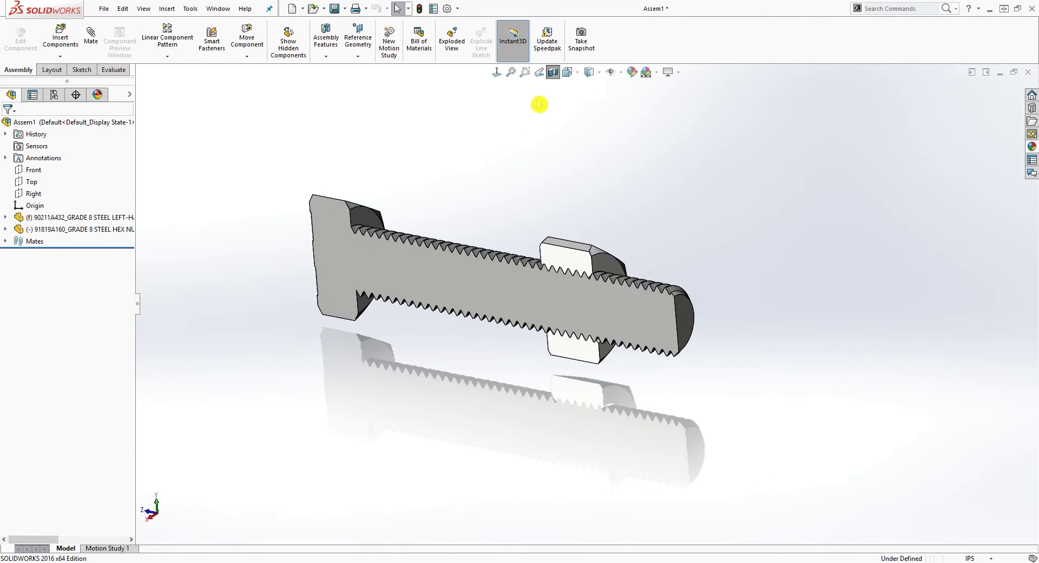
pyautogui.click(553, 72)
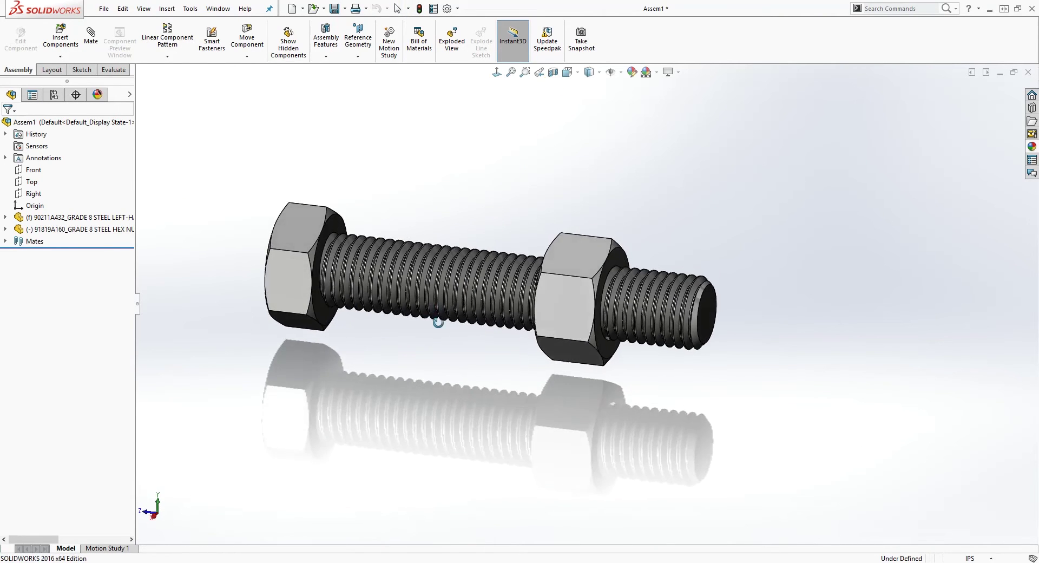
# Rotate the nut along the bolt's thread until it sits at the end farthest from the bolt head.
pyautogui.moveTo(437, 322)
pyautogui.mouseDown(button='middle')
pyautogui.moveTo(475, 348)
pyautogui.moveTo(459, 373)
pyautogui.moveTo(431, 382)
pyautogui.moveTo(377, 323)
pyautogui.mouseUp(button='middle')
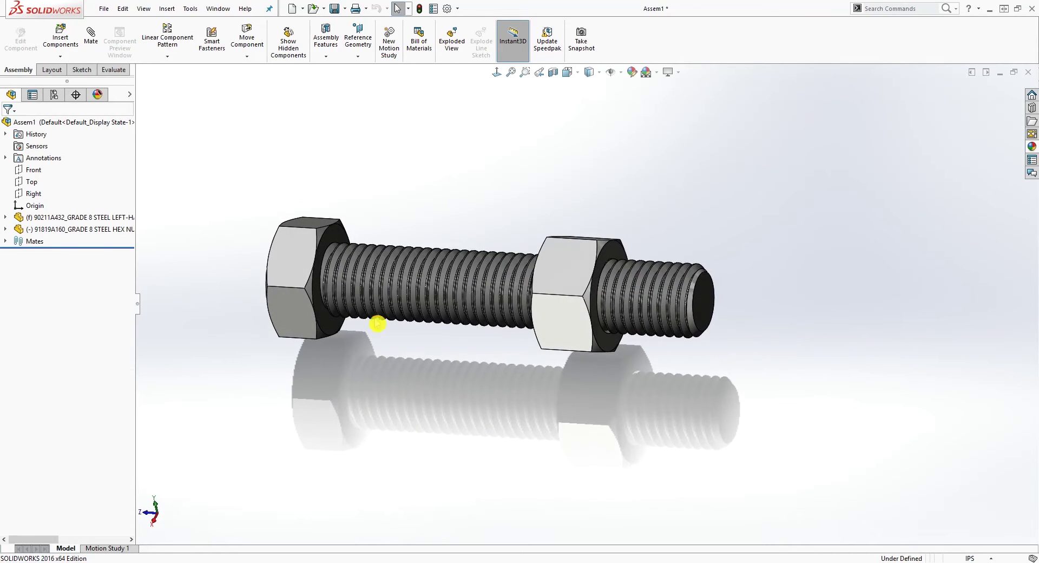
pyautogui.scroll(-2, 317, 241)
pyautogui.scroll(1, 374, 258)
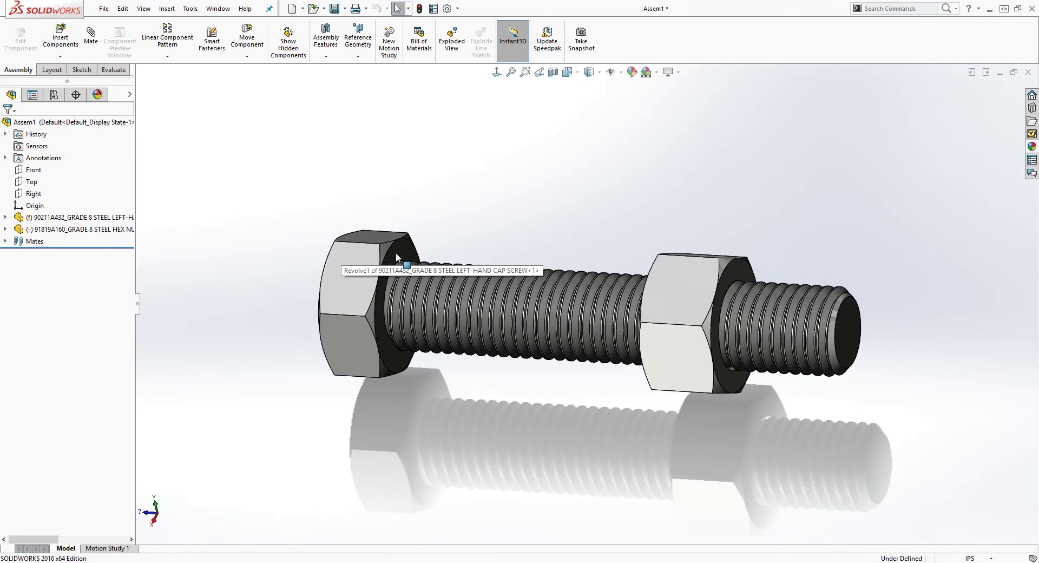
pyautogui.moveTo(397, 494)
pyautogui.mouseDown(button='middle')
pyautogui.moveTo(413, 455)
pyautogui.moveTo(417, 464)
pyautogui.mouseUp(button='middle')
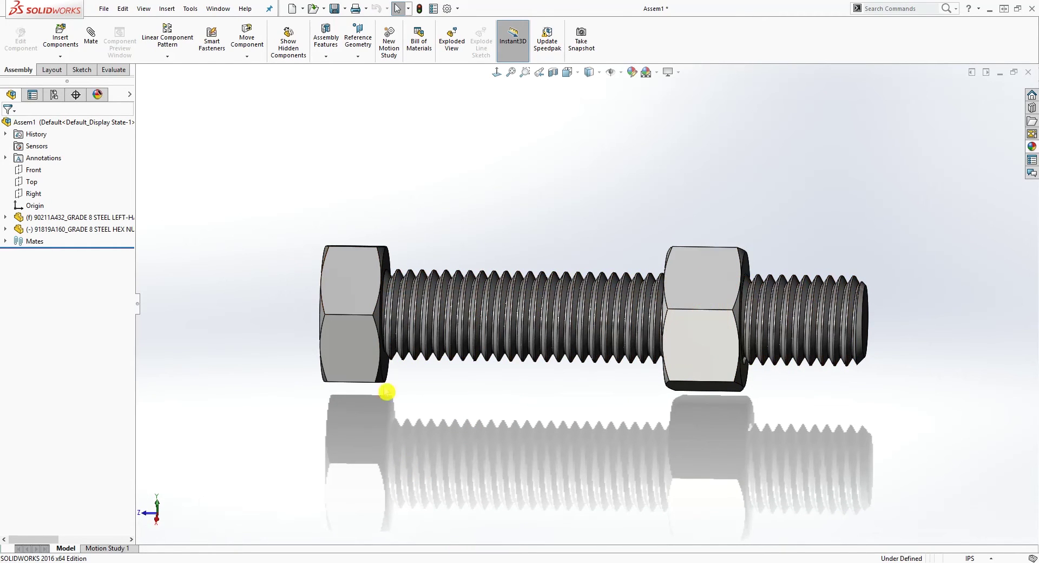
pyautogui.moveTo(348, 264); pyautogui.dragTo(509, 243, button='middle')
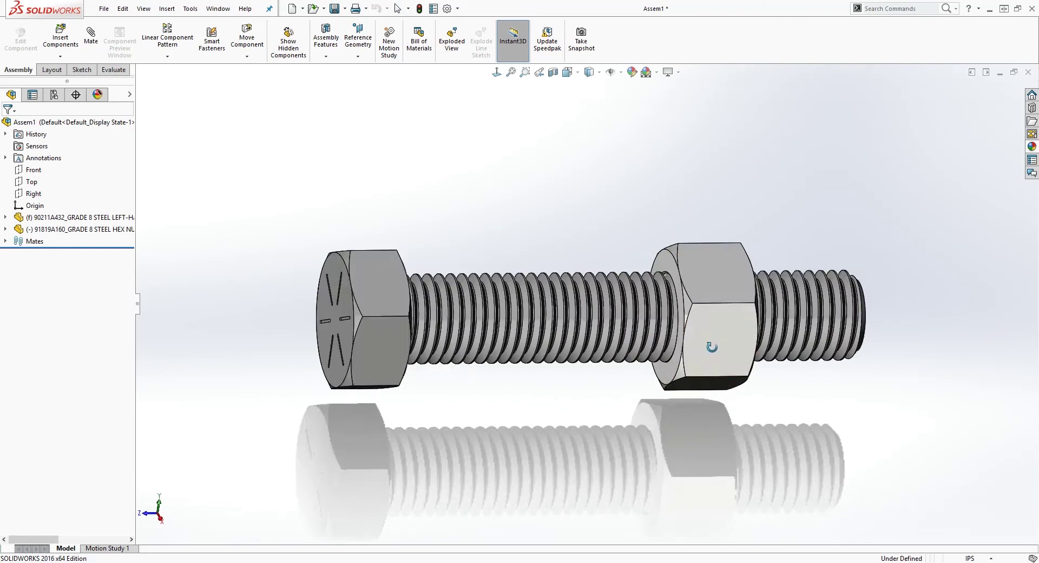
pyautogui.click(709, 340)
pyautogui.moveTo(875, 277); pyautogui.dragTo(795, 283, button='middle')
pyautogui.moveTo(636, 318); pyautogui.dragTo(835, 252)
pyautogui.moveTo(833, 251); pyautogui.dragTo(596, 242, button='middle')
pyautogui.click(624, 232)
pyautogui.moveTo(607, 457); pyautogui.dragTo(589, 454, button='middle')
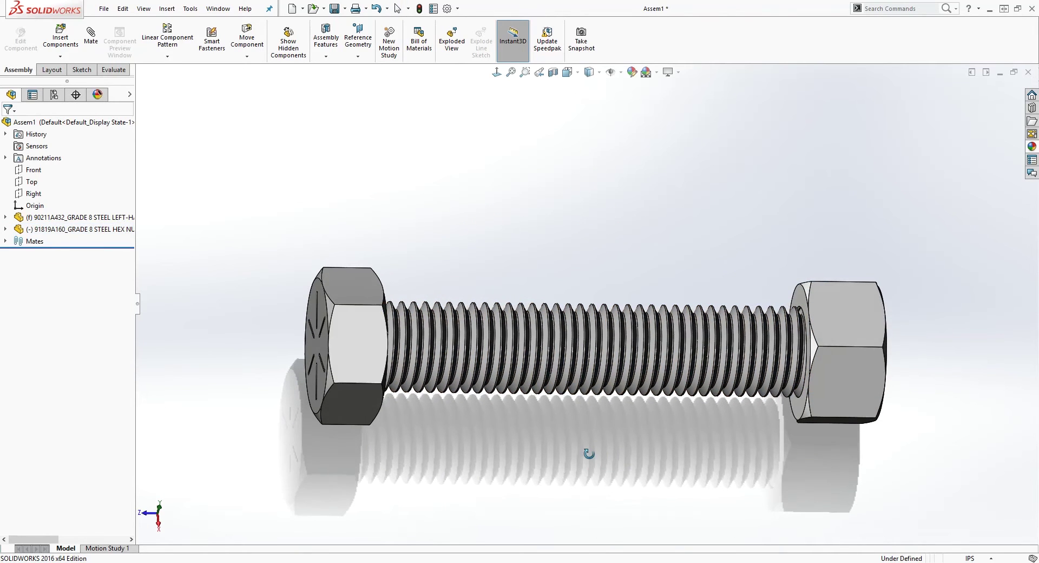
pyautogui.moveTo(825, 313); pyautogui.dragTo(800, 319, button='middle')
pyautogui.click(786, 322)
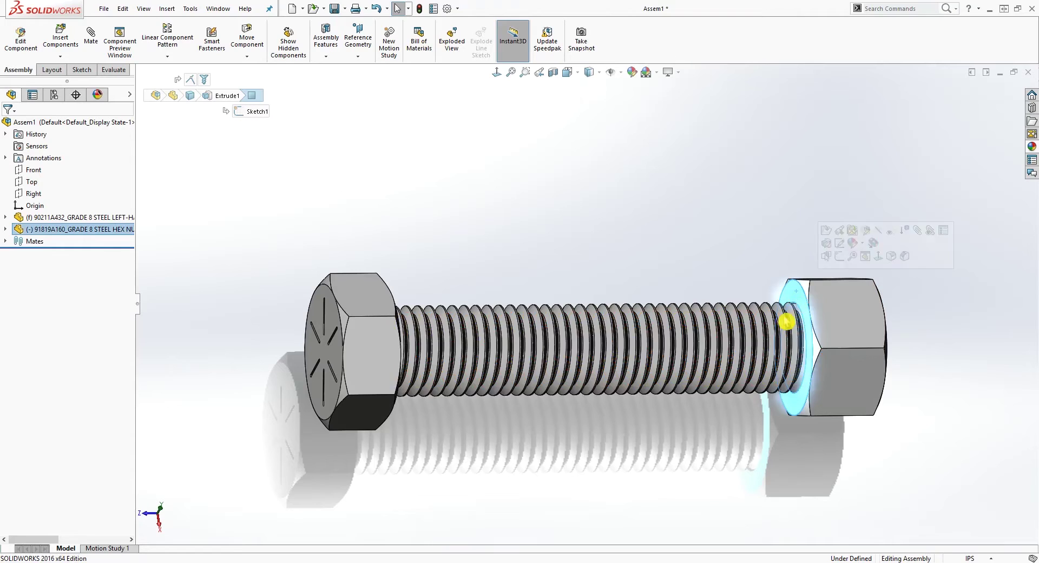
pyautogui.moveTo(629, 201); pyautogui.dragTo(617, 179, button='middle')
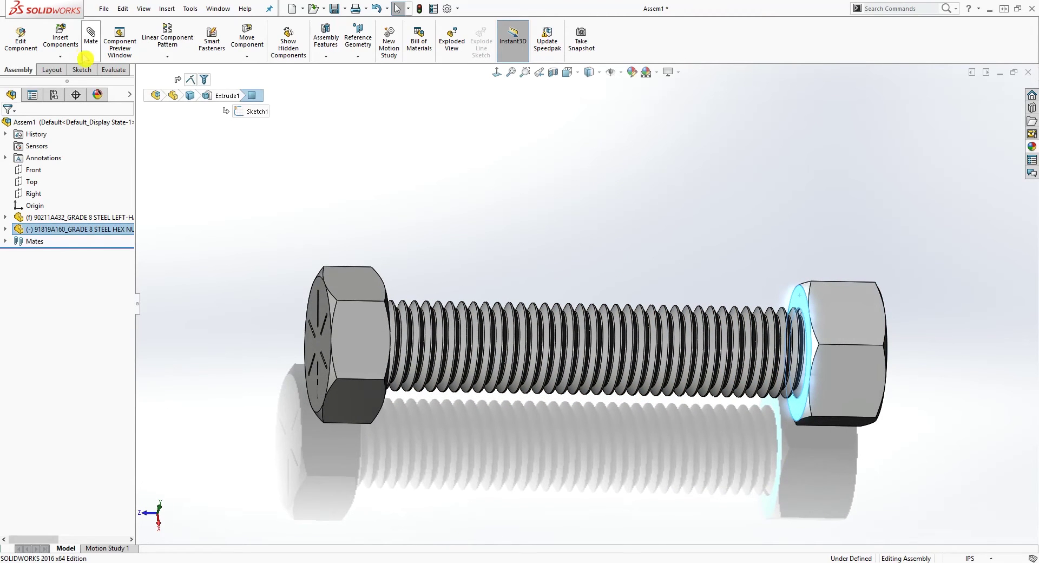
pyautogui.click(91, 38)
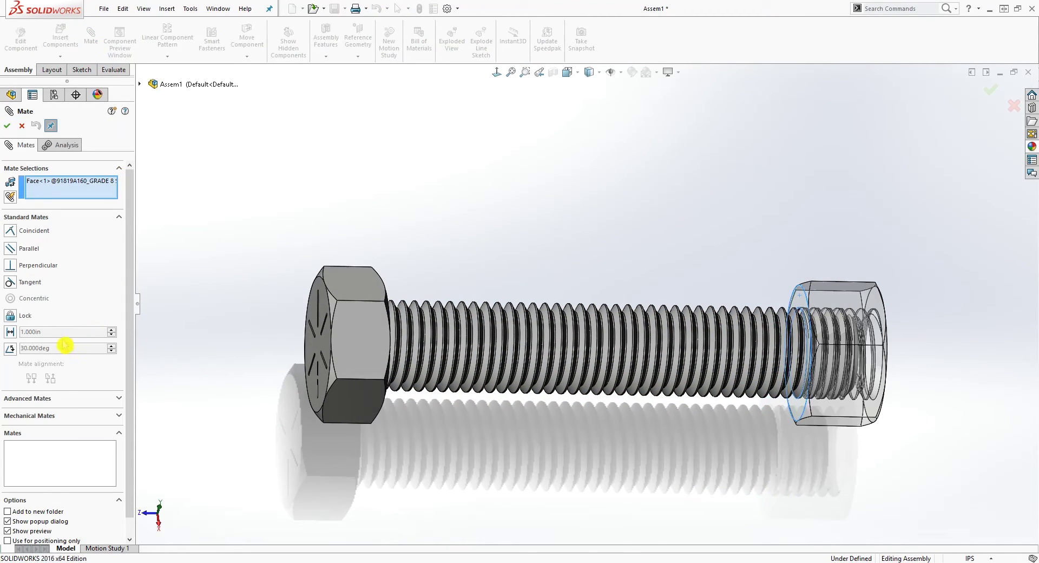
pyautogui.click(66, 401)
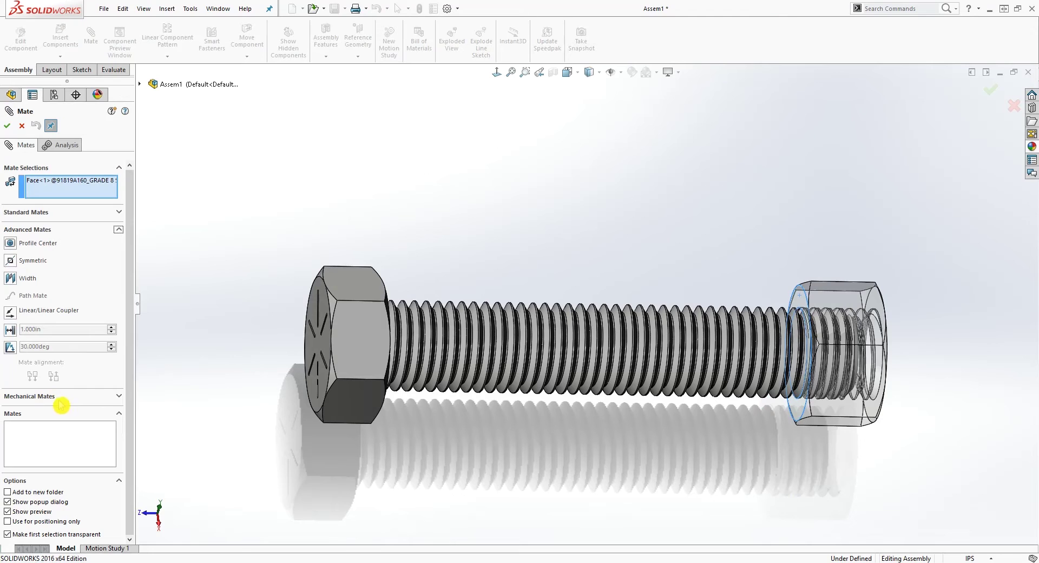
pyautogui.click(10, 331)
pyautogui.moveTo(411, 268); pyautogui.dragTo(411, 231, button='middle')
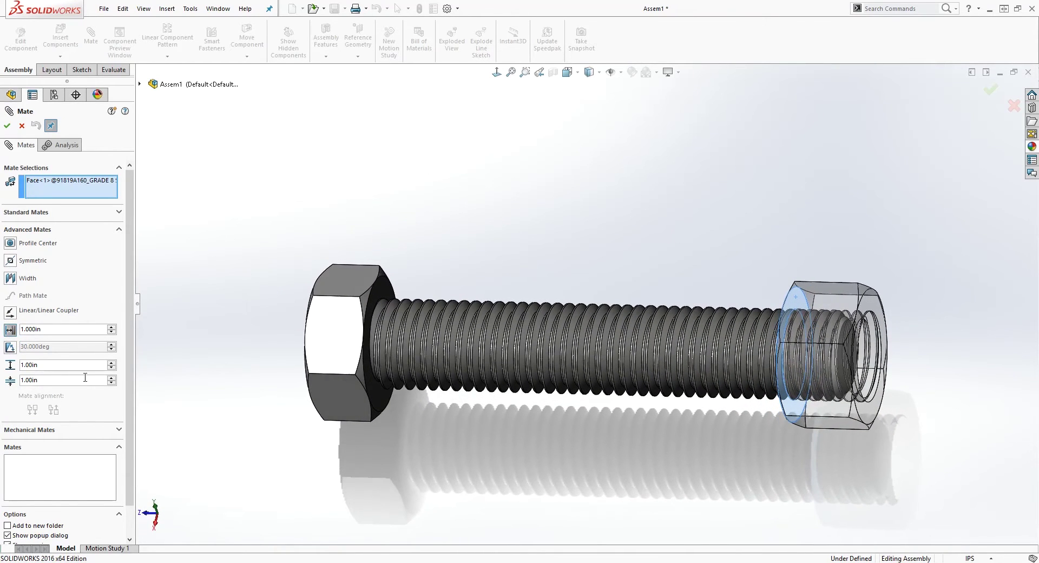
pyautogui.click(385, 295)
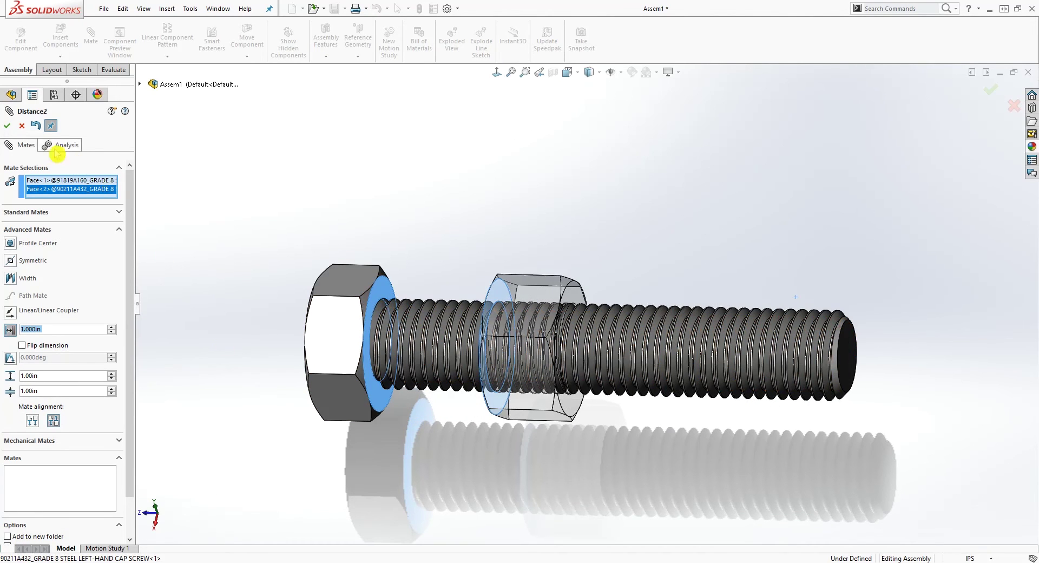
pyautogui.click(20, 128)
pyautogui.moveTo(603, 456); pyautogui.dragTo(624, 456, button='middle')
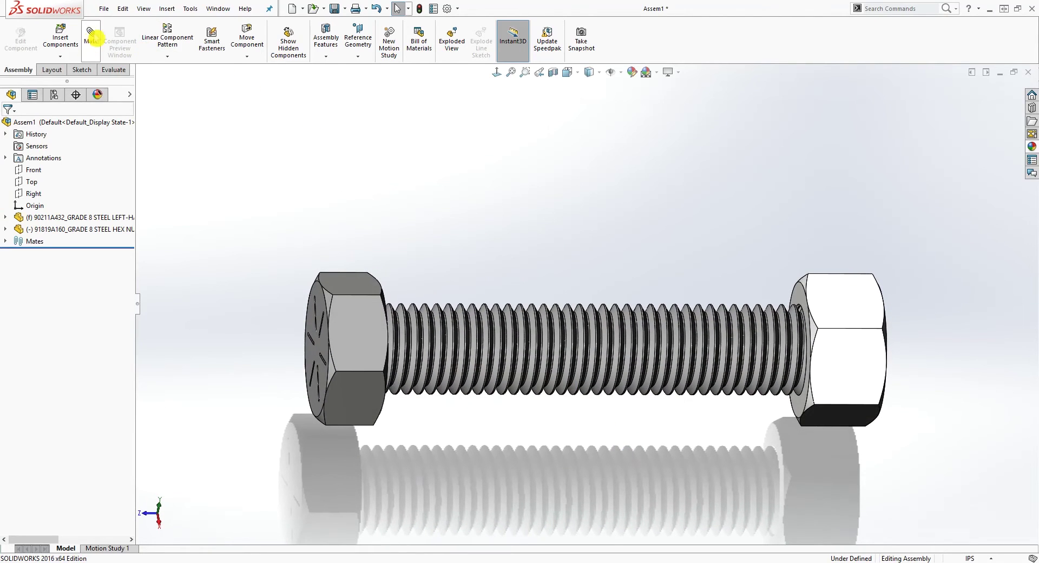
pyautogui.scroll(-4, 795, 325)
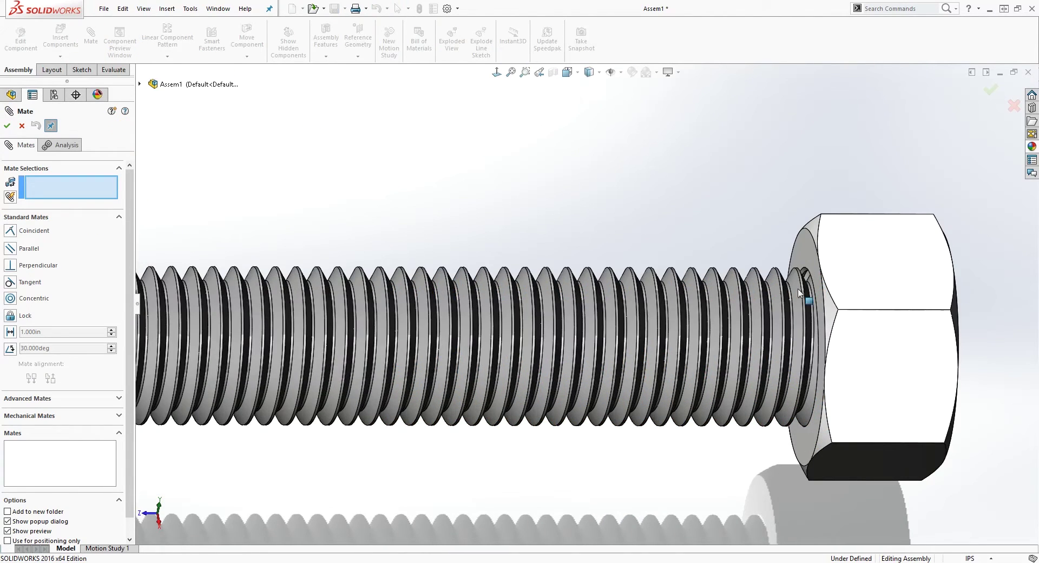
pyautogui.click(39, 126)
pyautogui.click(22, 128)
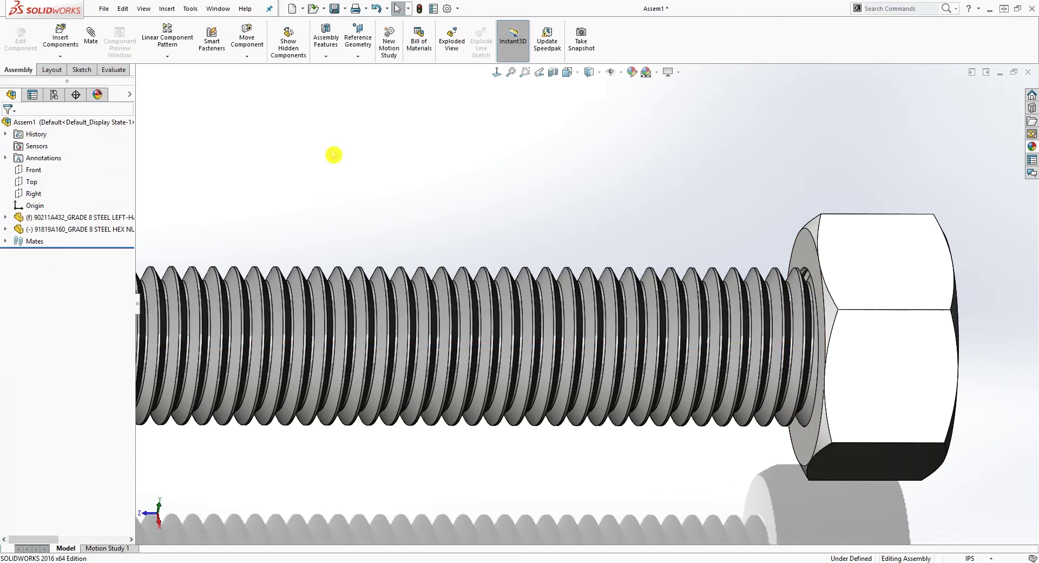
# Start an advanced distance mate between the nut's face nearest the bolt head and the underside of the bolt head.
pyautogui.scroll(3, 519, 176)
pyautogui.click(771, 269)
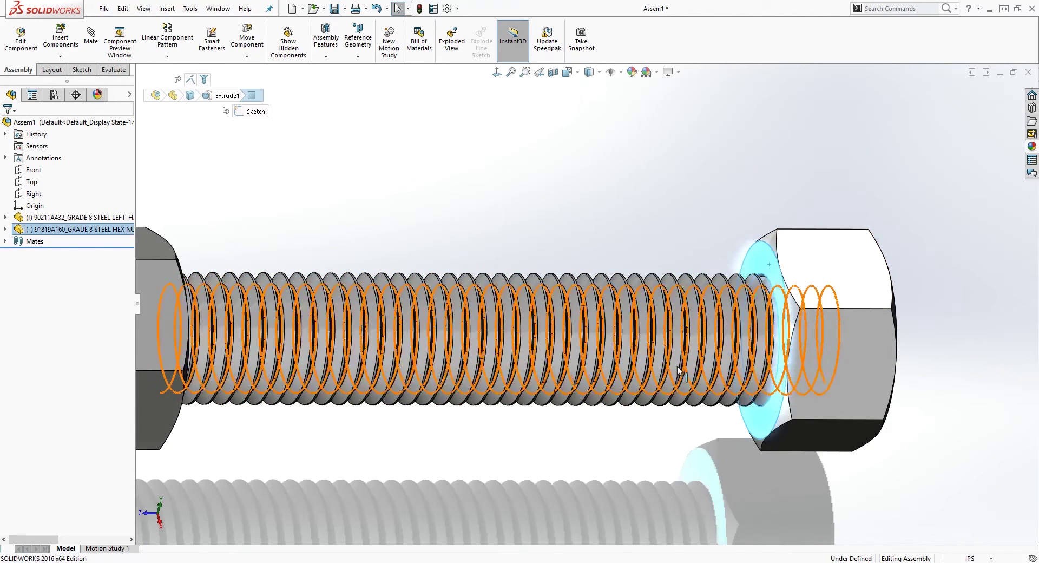
pyautogui.scroll(4, 603, 311)
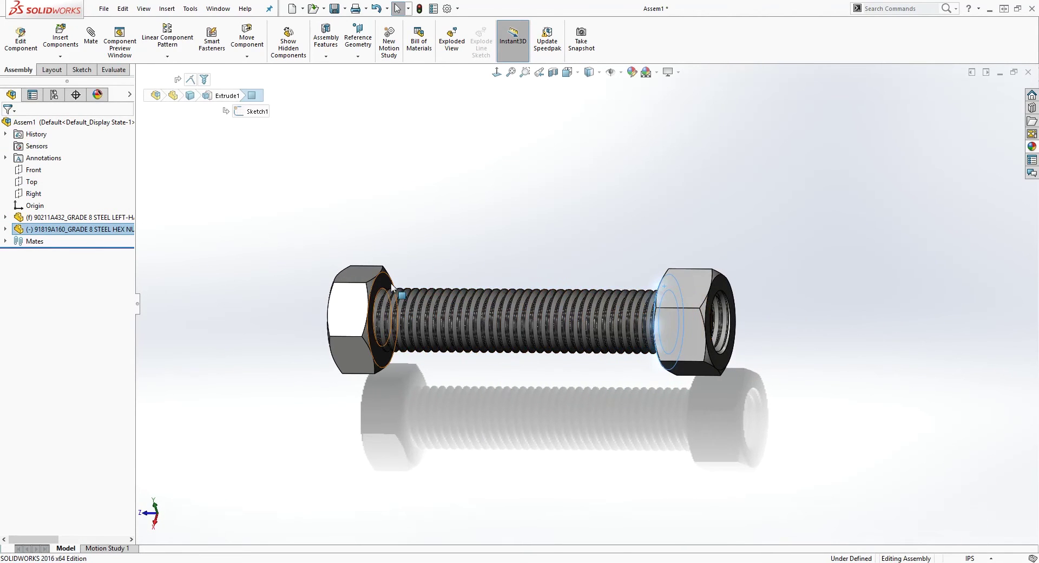
pyautogui.keyDown('ctrl'); pyautogui.click(382, 285); pyautogui.keyUp('ctrl')
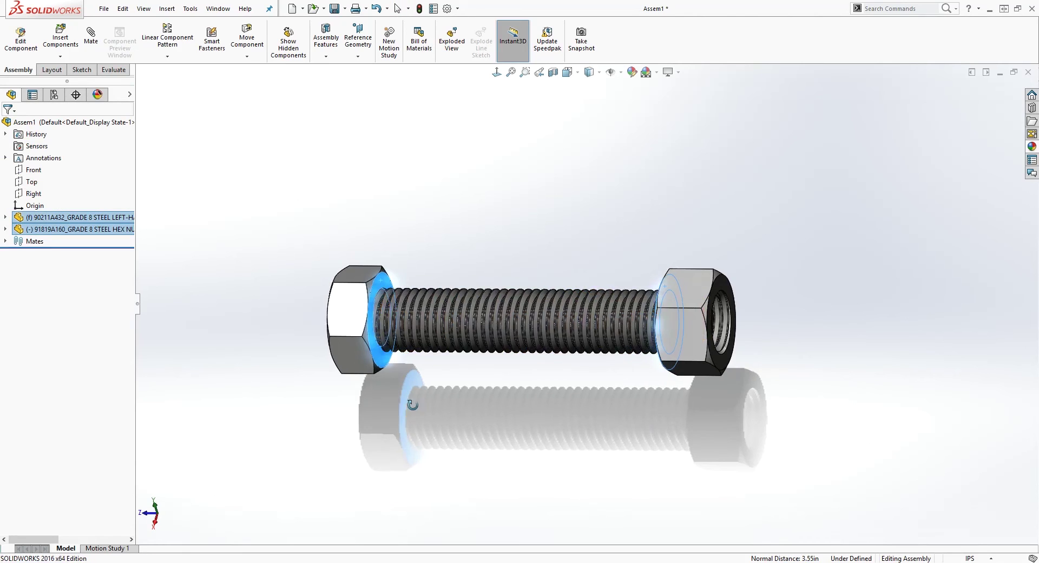
pyautogui.moveTo(413, 405); pyautogui.dragTo(452, 407, button='middle')
pyautogui.click(392, 231)
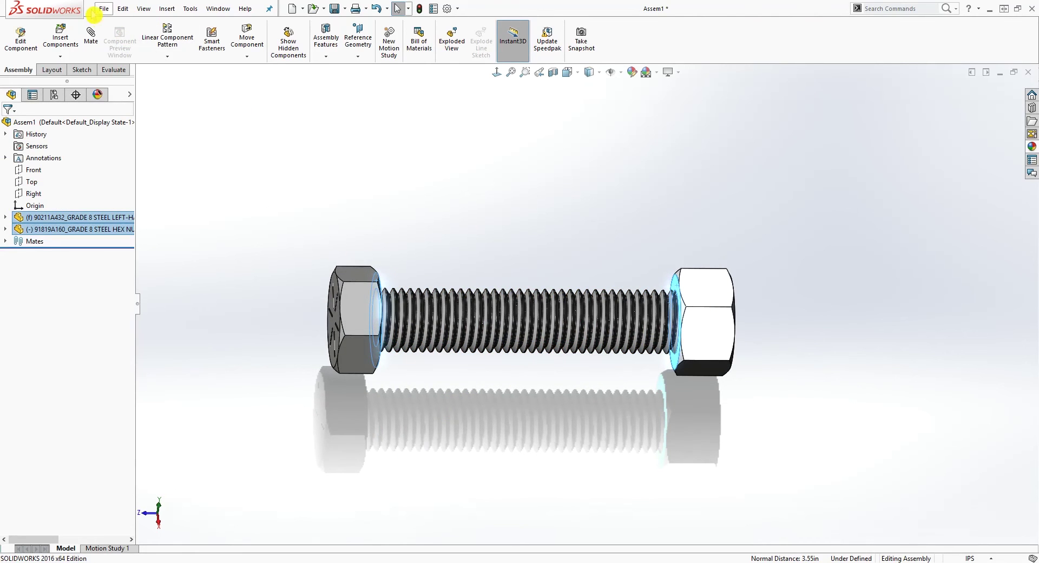
pyautogui.click(93, 39)
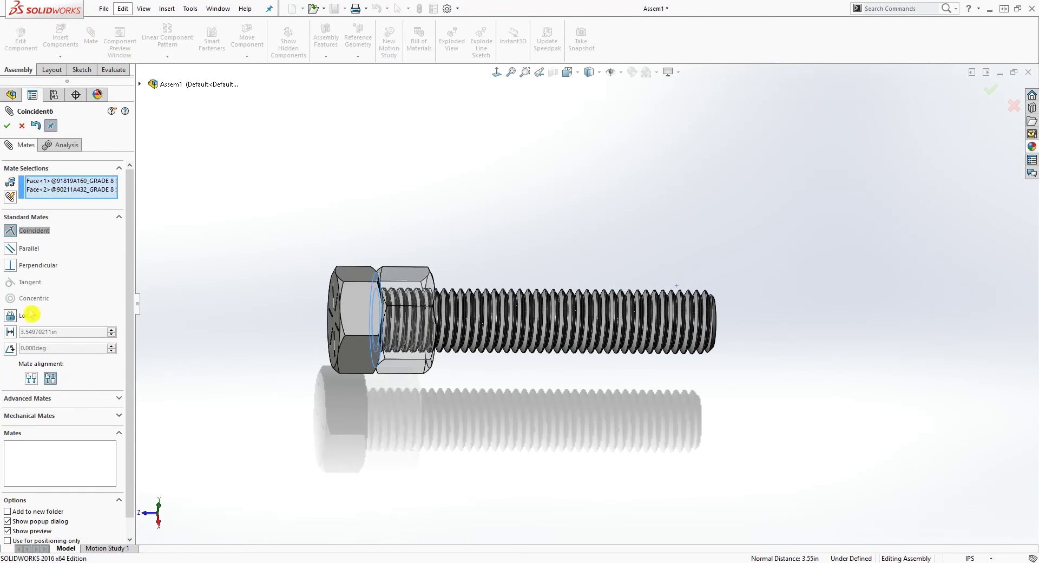
pyautogui.click(119, 398)
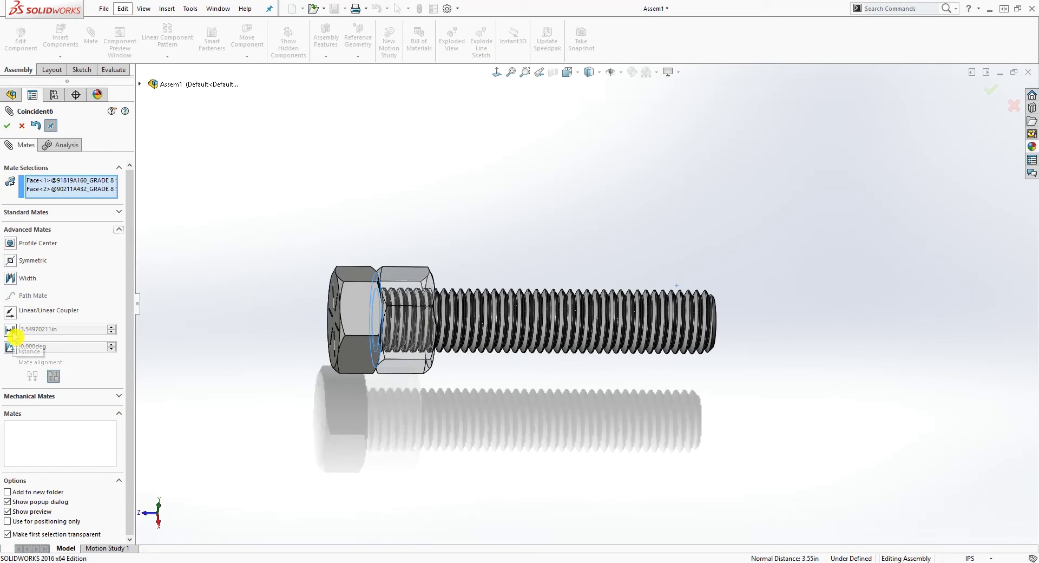
pyautogui.click(11, 331)
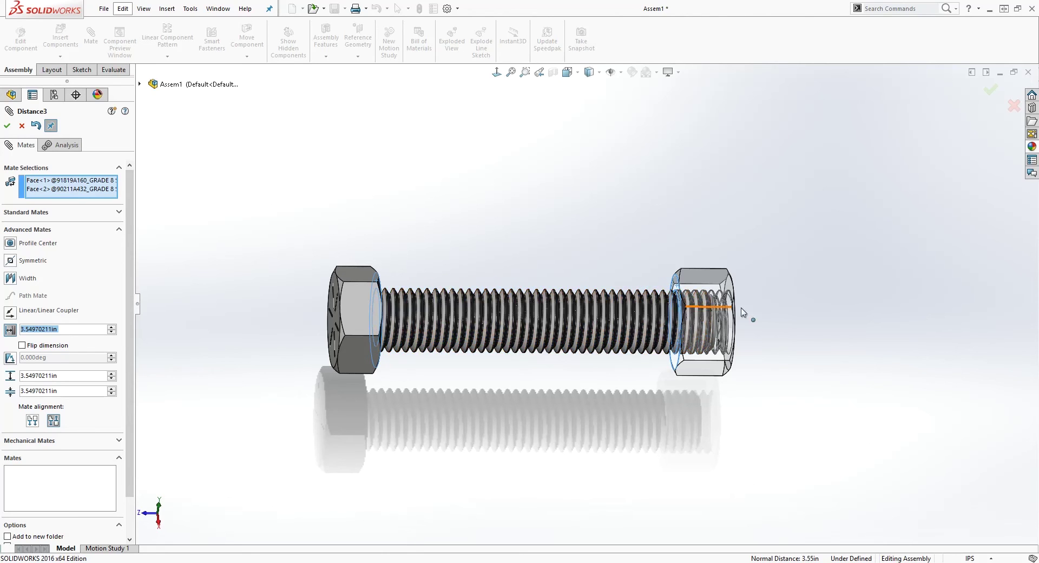
# Limit the mate distance to a maximum of 3.54970211 in and a minimum of 0.00 in, and accept the mate.
pyautogui.scroll(-2, 672, 316)
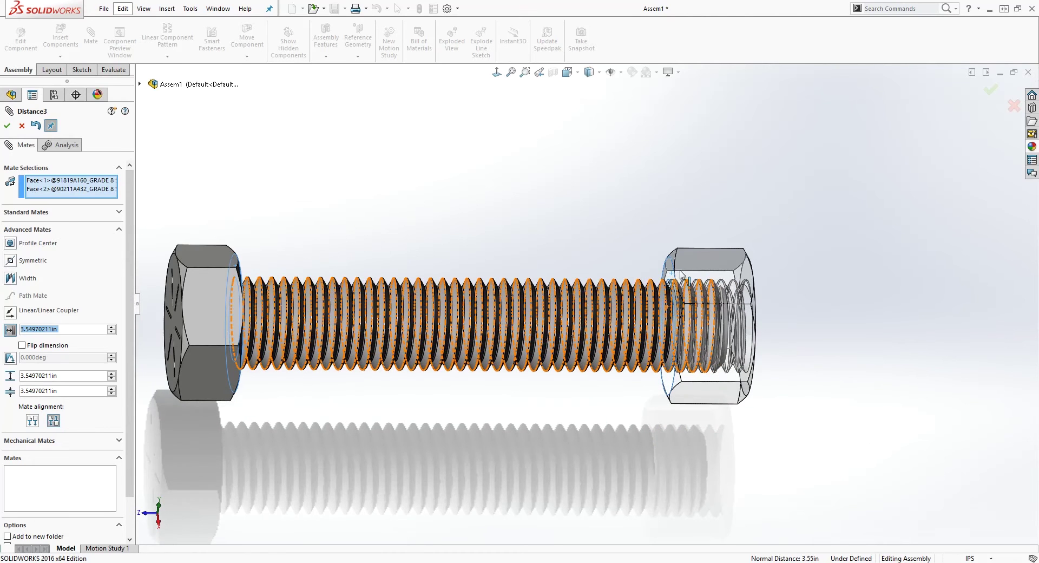
pyautogui.moveTo(415, 268); pyautogui.dragTo(384, 257, button='middle')
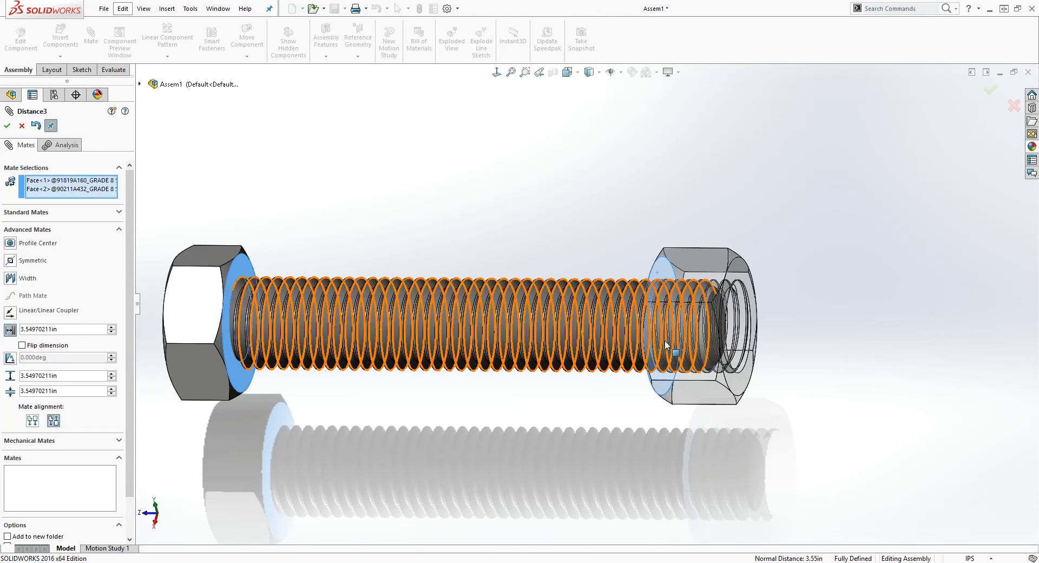
pyautogui.click(643, 259)
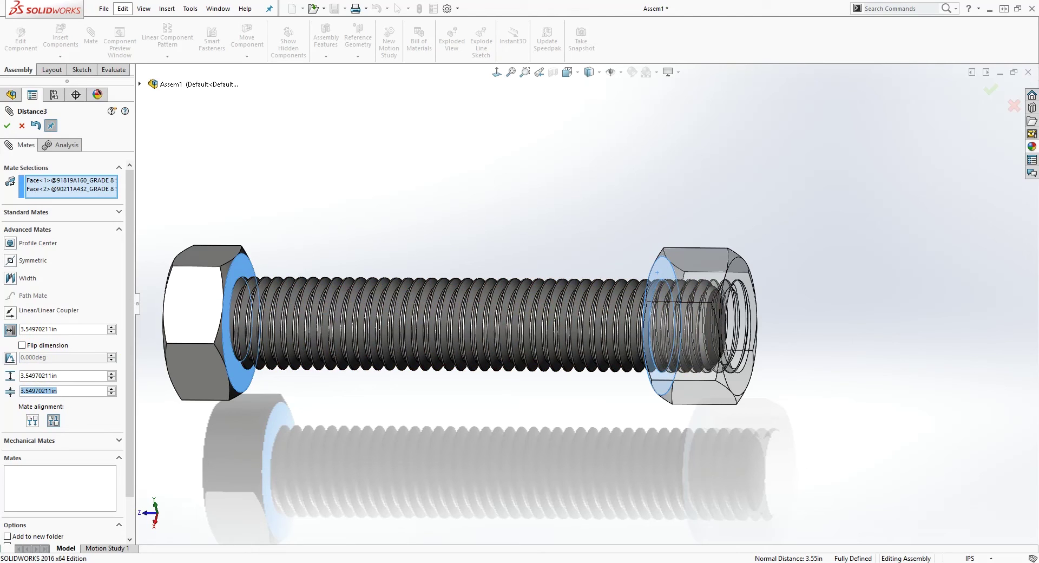
pyautogui.click(319, 501)
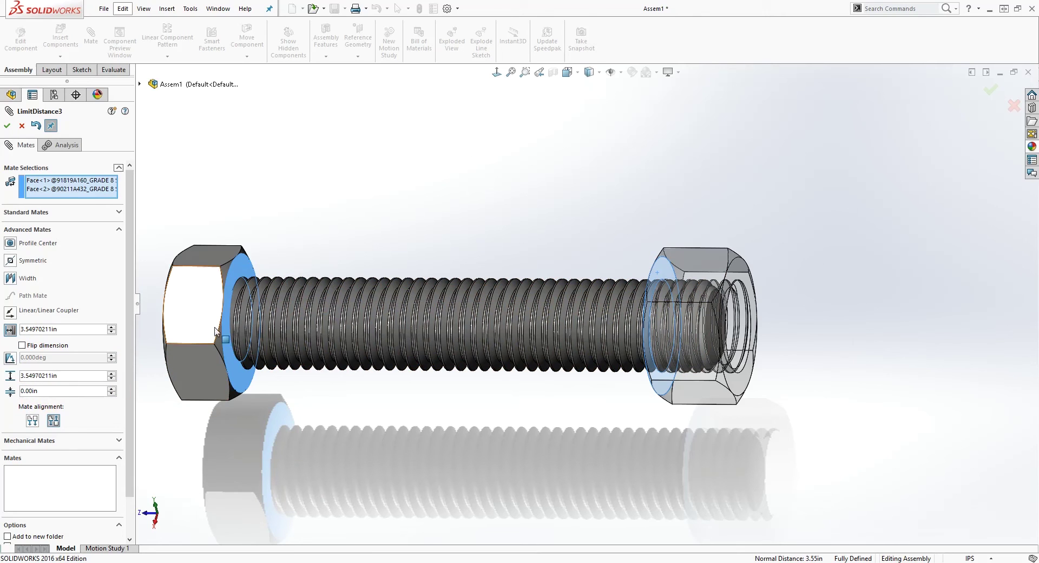
pyautogui.moveTo(539, 208); pyautogui.dragTo(560, 193, button='middle')
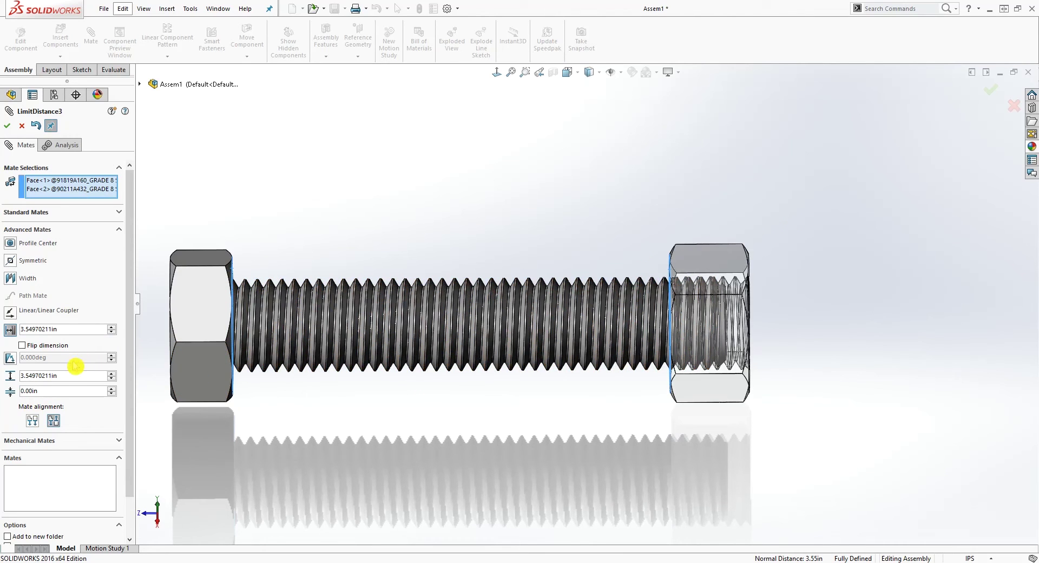
pyautogui.click(8, 126)
pyautogui.click(9, 128)
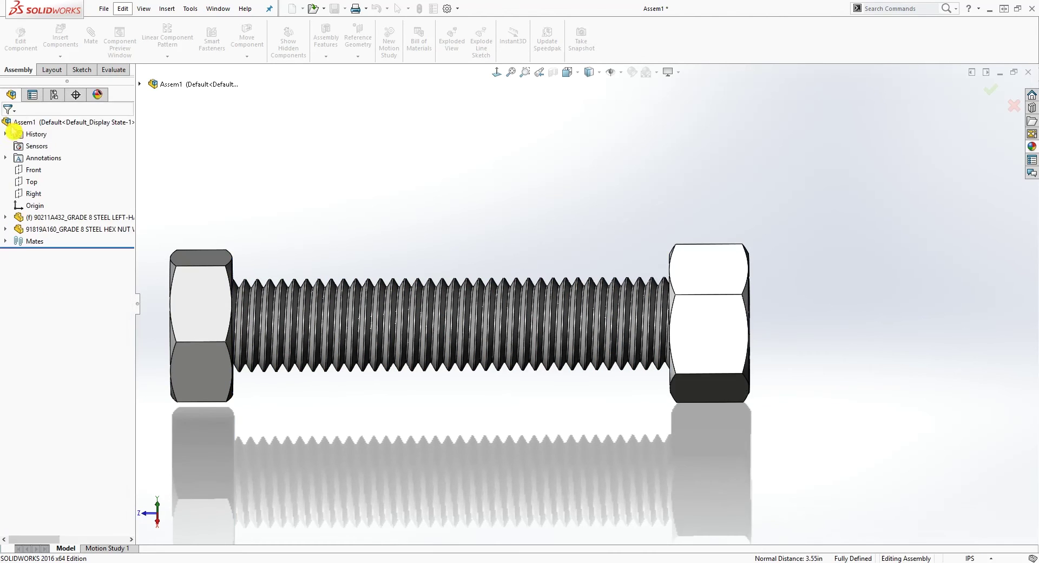
# Rotate the nut from the threaded end along the bolt until it sits a short distance from the head.
pyautogui.moveTo(797, 399); pyautogui.dragTo(626, 426, button='middle')
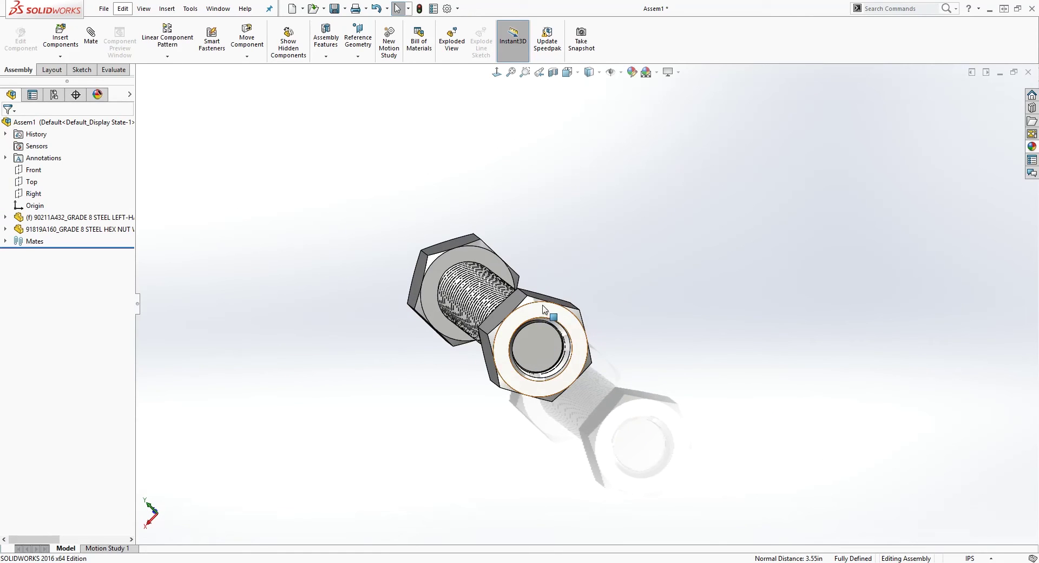
pyautogui.moveTo(544, 308); pyautogui.dragTo(878, 387)
pyautogui.moveTo(718, 264)
pyautogui.mouseDown(button='middle')
pyautogui.moveTo(781, 269)
pyautogui.moveTo(713, 254)
pyautogui.mouseUp(button='middle')
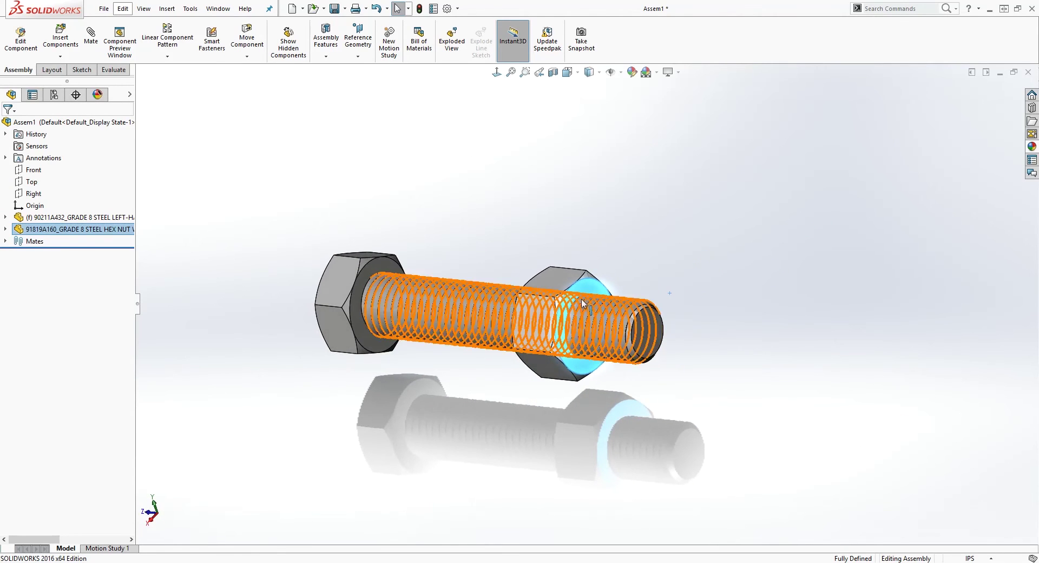
pyautogui.moveTo(583, 304); pyautogui.dragTo(628, 113)
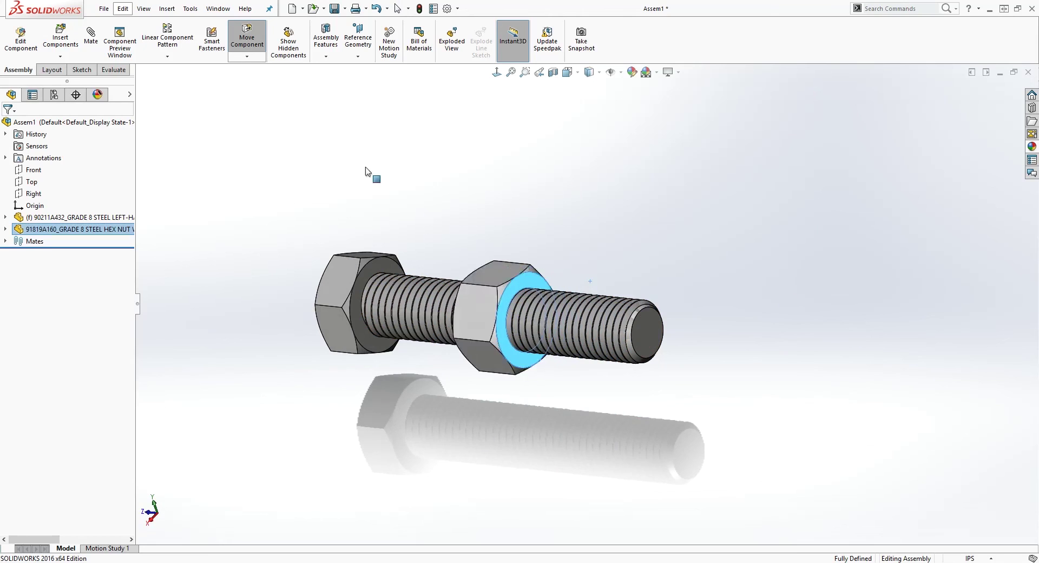
pyautogui.moveTo(892, 295); pyautogui.dragTo(836, 294)
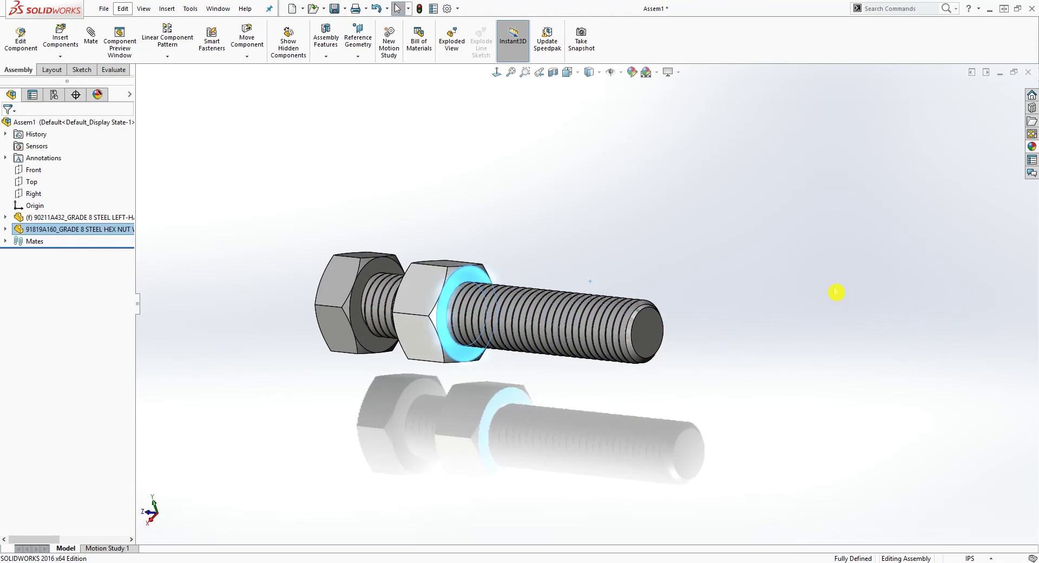
pyautogui.moveTo(836, 294); pyautogui.dragTo(828, 239, button='middle')
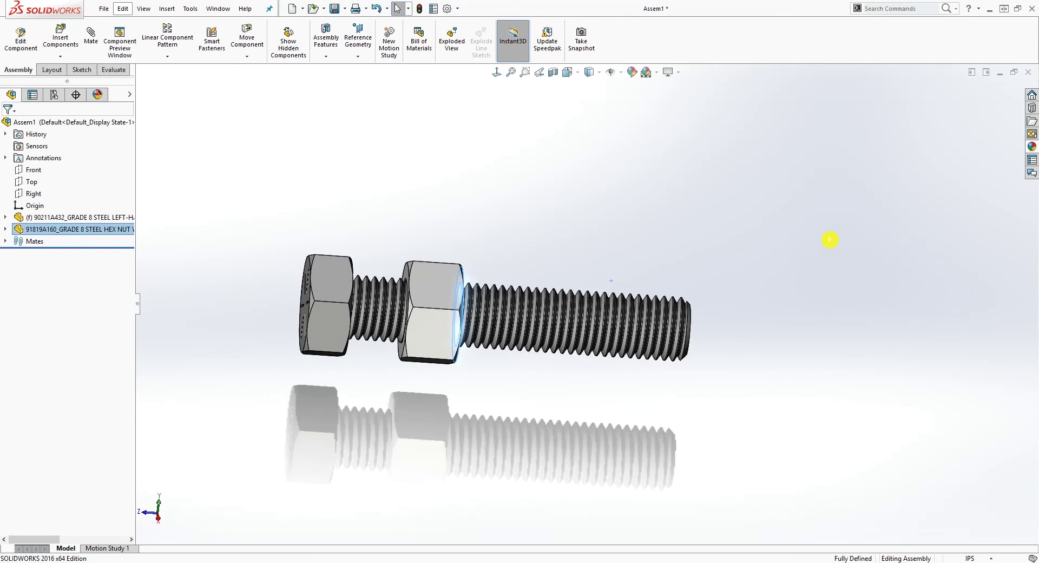
# Section the assembly in a side-on view and examine how the nut and bolt threads engage.
pyautogui.click(498, 73)
pyautogui.moveTo(393, 84); pyautogui.dragTo(453, 147, button='middle')
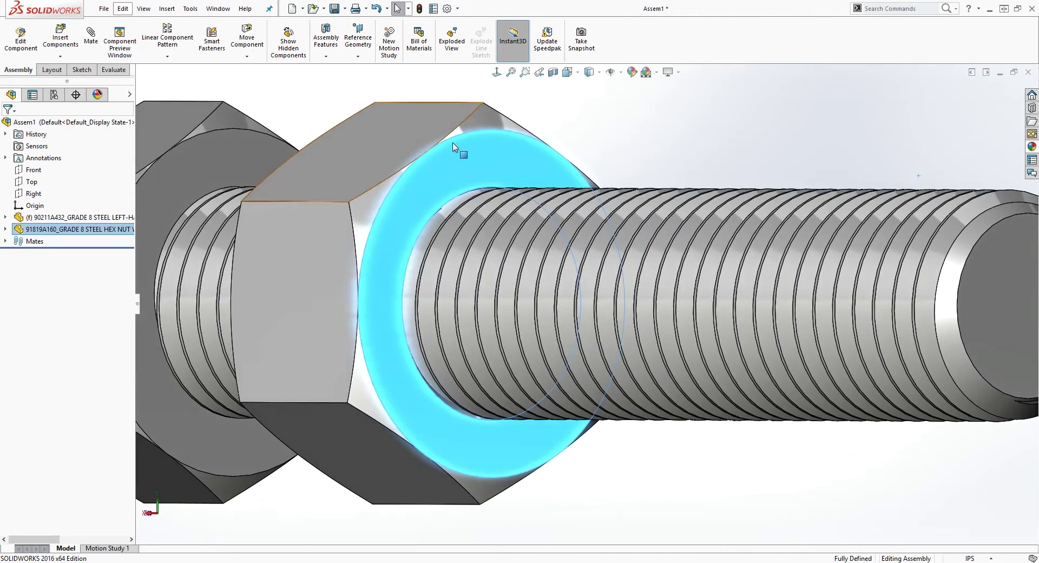
pyautogui.click(719, 136)
pyautogui.scroll(3, 719, 136)
pyautogui.click(497, 75)
pyautogui.scroll(2, 619, 258)
pyautogui.moveTo(619, 259); pyautogui.dragTo(721, 243, button='middle')
pyautogui.click(497, 74)
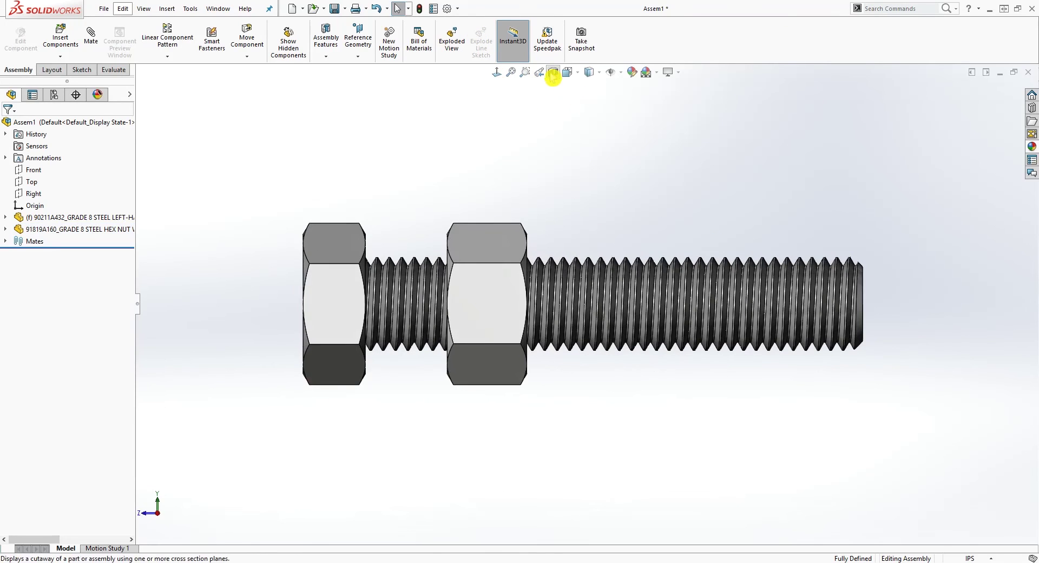
pyautogui.click(552, 73)
pyautogui.click(11, 129)
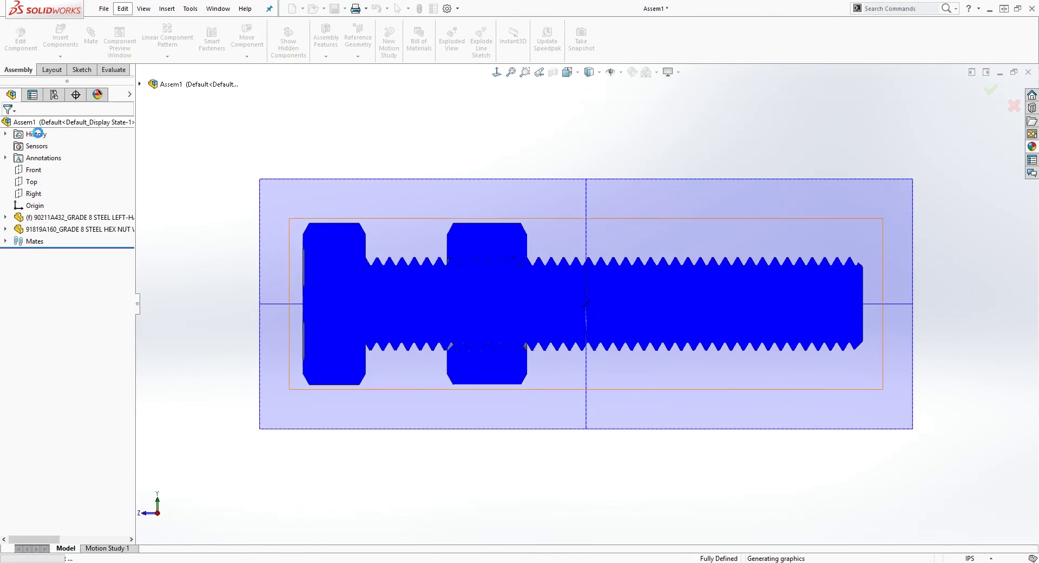
pyautogui.scroll(-5, 505, 283)
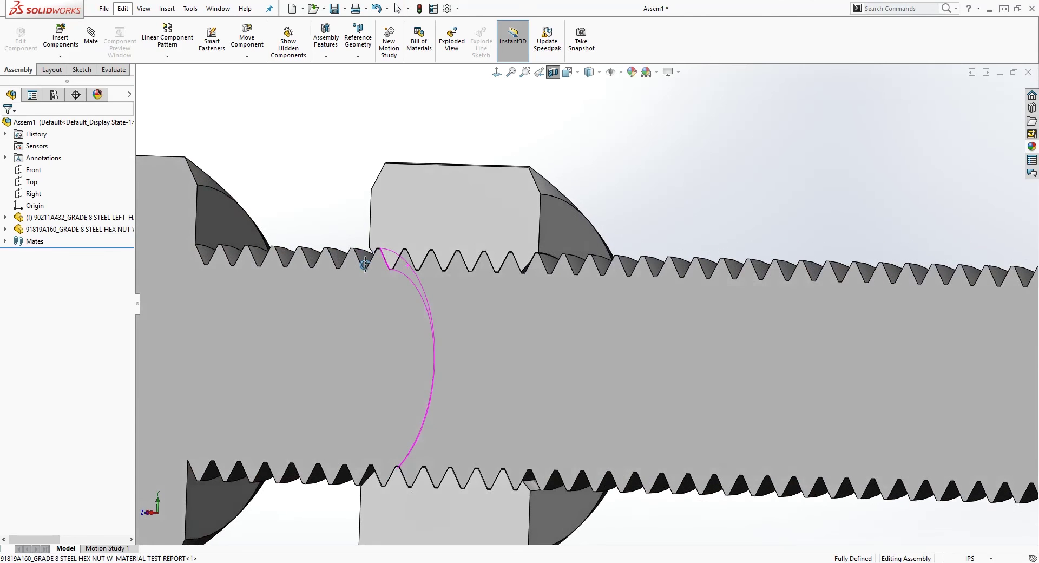
pyautogui.moveTo(366, 264); pyautogui.dragTo(369, 265, button='middle')
pyautogui.moveTo(460, 278); pyautogui.dragTo(438, 275, button='middle')
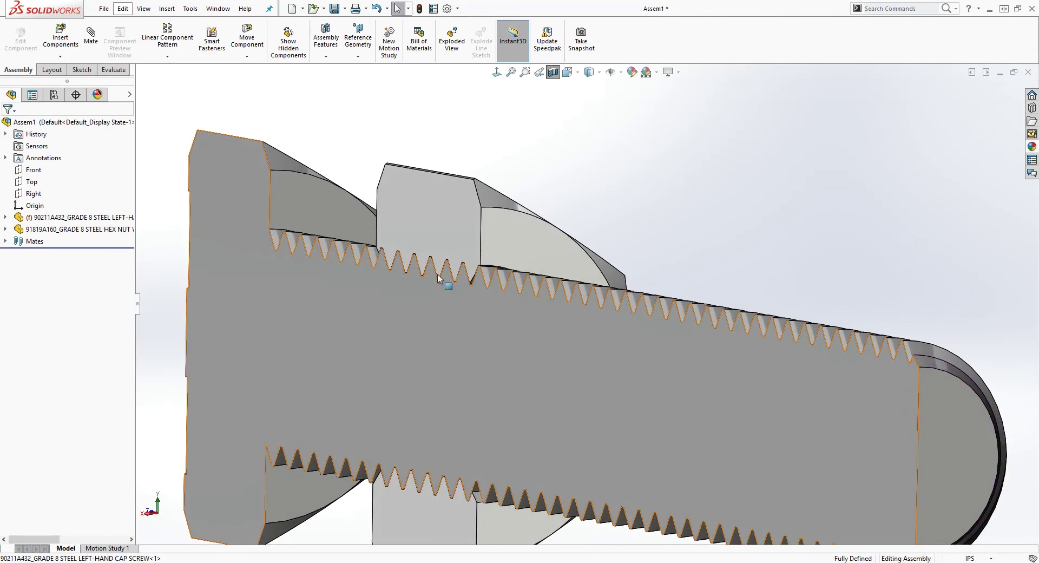
pyautogui.scroll(5, 515, 262)
# Rotate the nut up against the bolt head in the section view to check the minimum distance limit.
pyautogui.moveTo(541, 276); pyautogui.dragTo(734, 262)
pyautogui.moveTo(658, 294); pyautogui.dragTo(715, 234, button='middle')
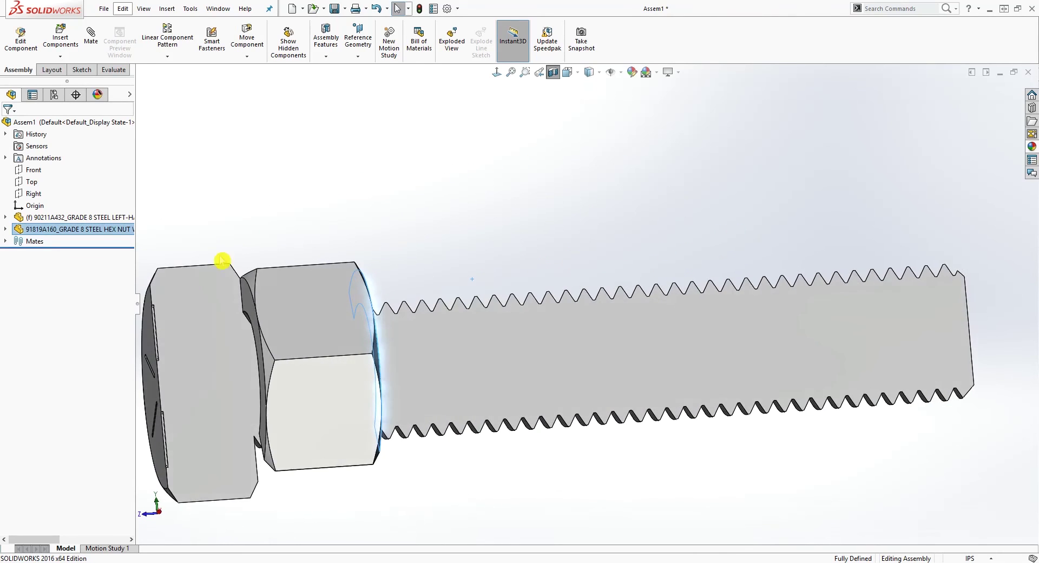
pyautogui.scroll(-1, 297, 298)
pyautogui.moveTo(297, 298); pyautogui.dragTo(295, 430, button='middle')
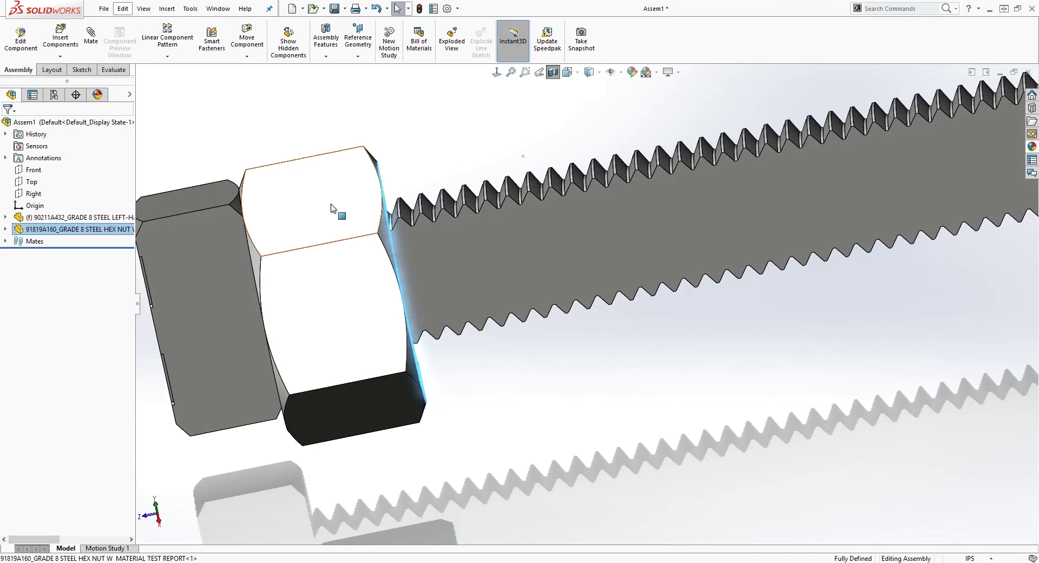
# Turn off the section view and rotate the nut a short way off the bolt head.
pyautogui.scroll(1, 549, 103)
pyautogui.click(554, 73)
pyautogui.scroll(1, 459, 357)
pyautogui.moveTo(434, 371); pyautogui.dragTo(403, 305, button='middle')
pyautogui.scroll(1, 417, 292)
pyautogui.moveTo(452, 313); pyautogui.dragTo(568, 311)
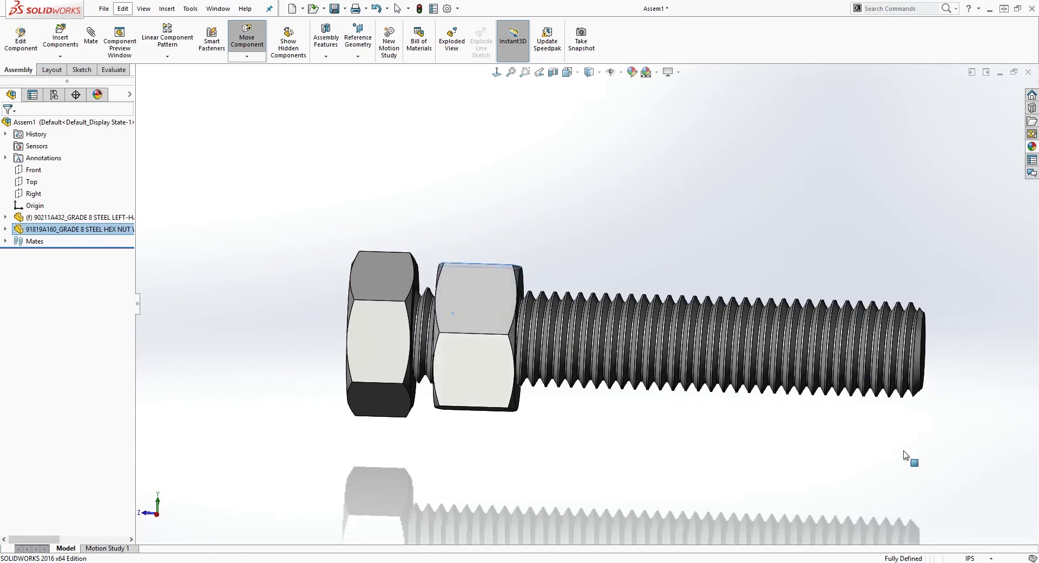
# Screw the nut farther along the bolt's thread, away from the head.
pyautogui.moveTo(679, 384); pyautogui.dragTo(644, 405, button='middle')
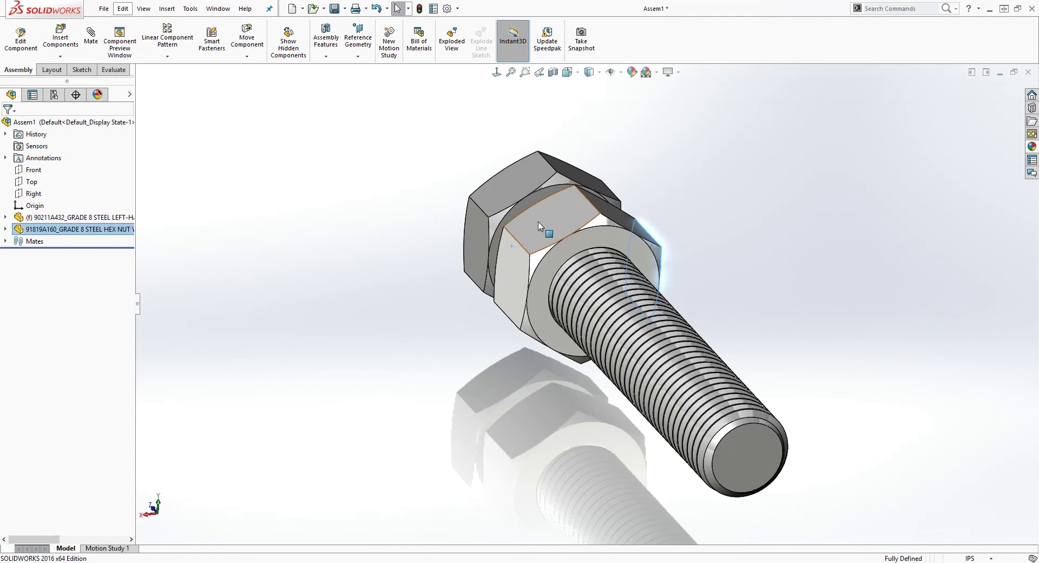
pyautogui.moveTo(537, 222); pyautogui.dragTo(786, 339)
pyautogui.moveTo(786, 338); pyautogui.dragTo(800, 311, button='middle')
pyautogui.scroll(1, 768, 341)
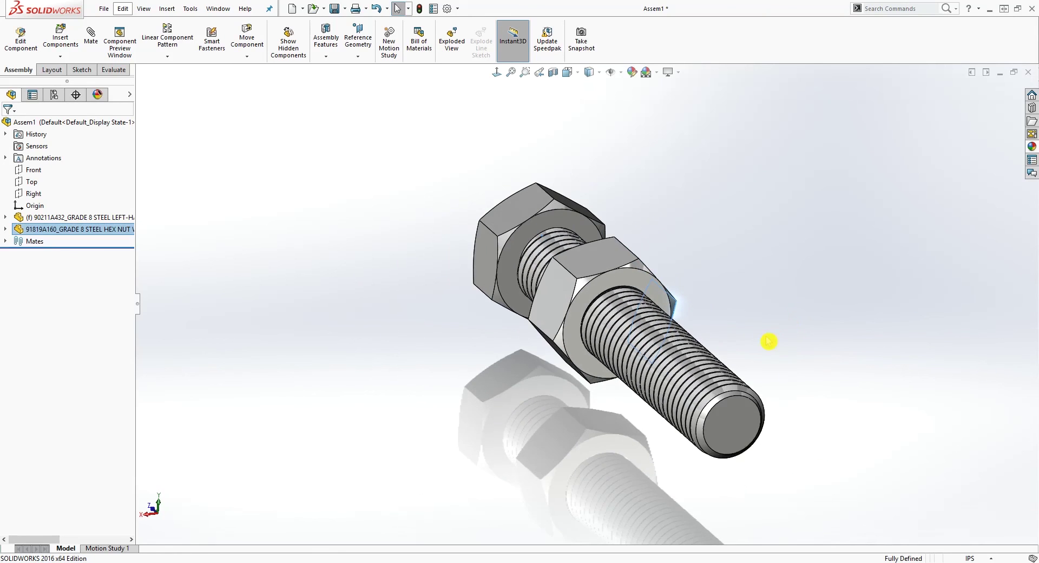
pyautogui.moveTo(768, 341); pyautogui.dragTo(827, 290, button='middle')
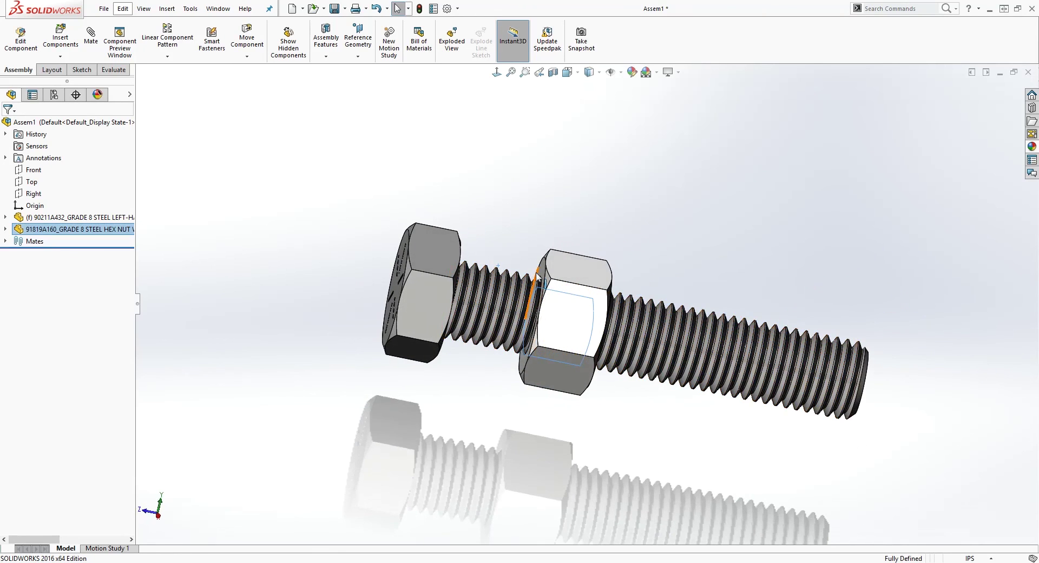